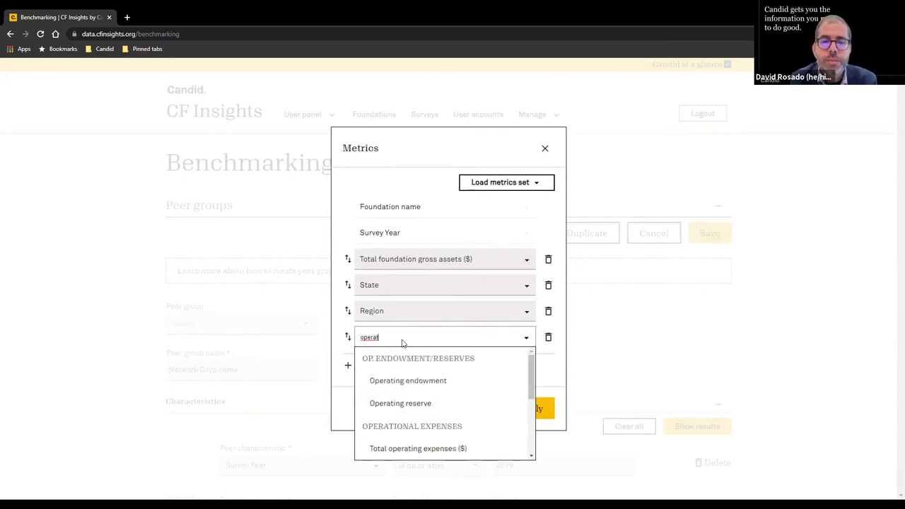
# - Add Total operating expenses ($) and FTE Total to the metrics list
pyautogui.click(439, 449)
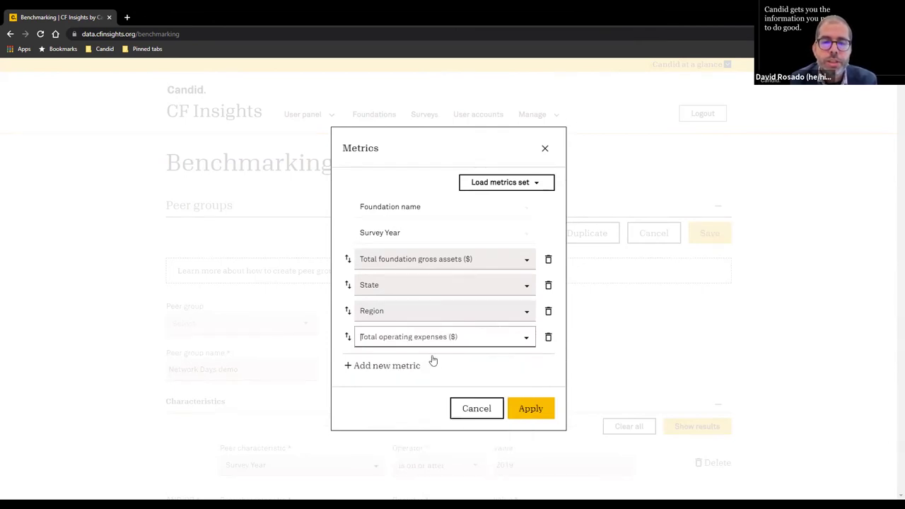
pyautogui.click(399, 366)
pyautogui.click(435, 351)
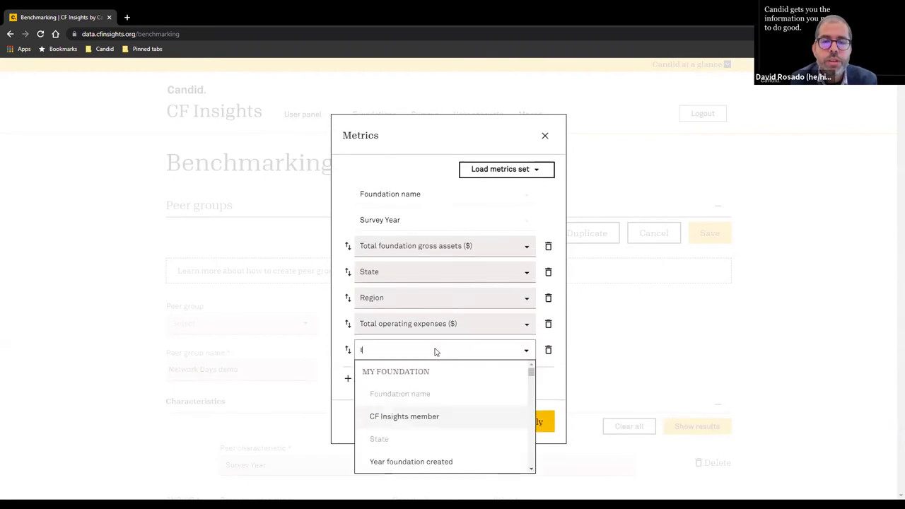
pyautogui.write('fte')
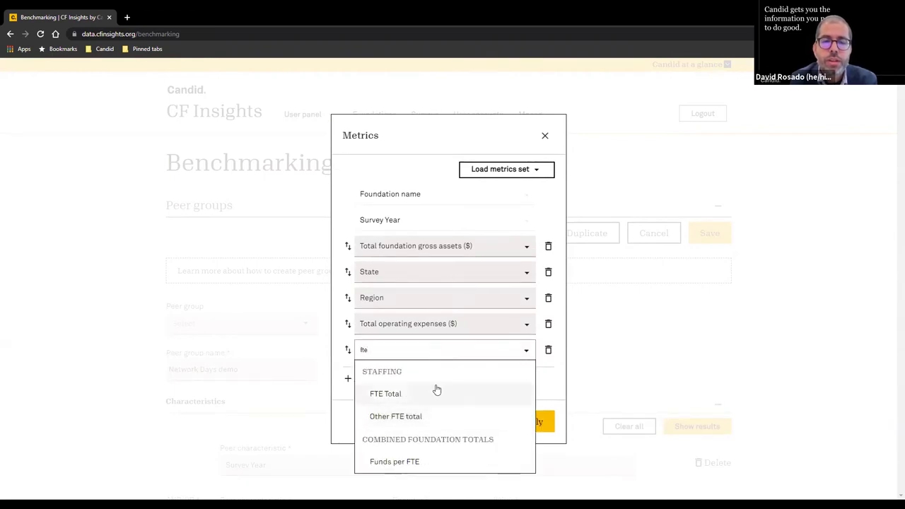
pyautogui.click(436, 390)
# - Add the metrics Donor-advised: assets ($) and Donor-advised: assets (%) below FTE Total
pyautogui.click(401, 380)
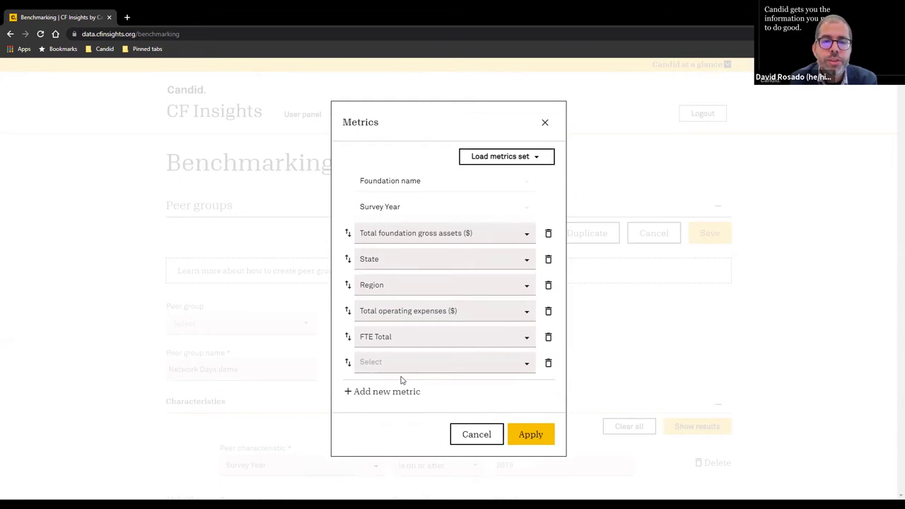
pyautogui.click(437, 365)
pyautogui.write('donor-a')
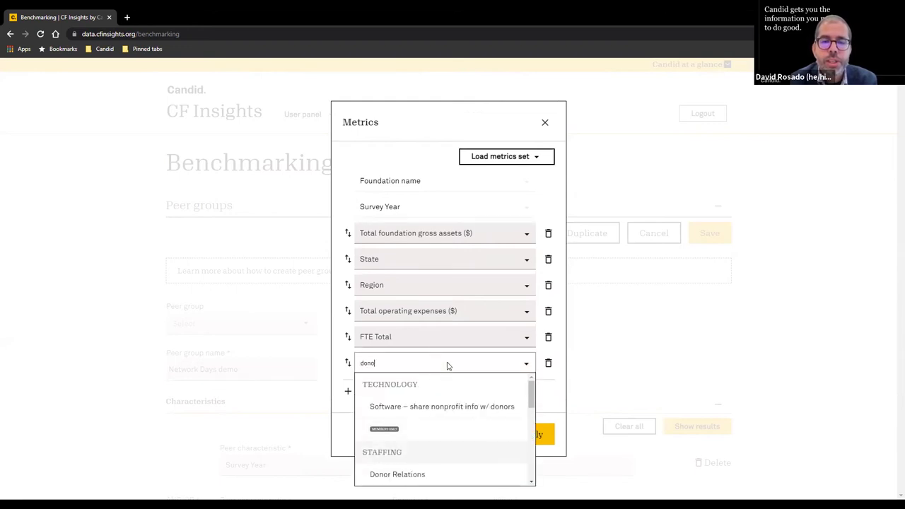
pyautogui.click(455, 407)
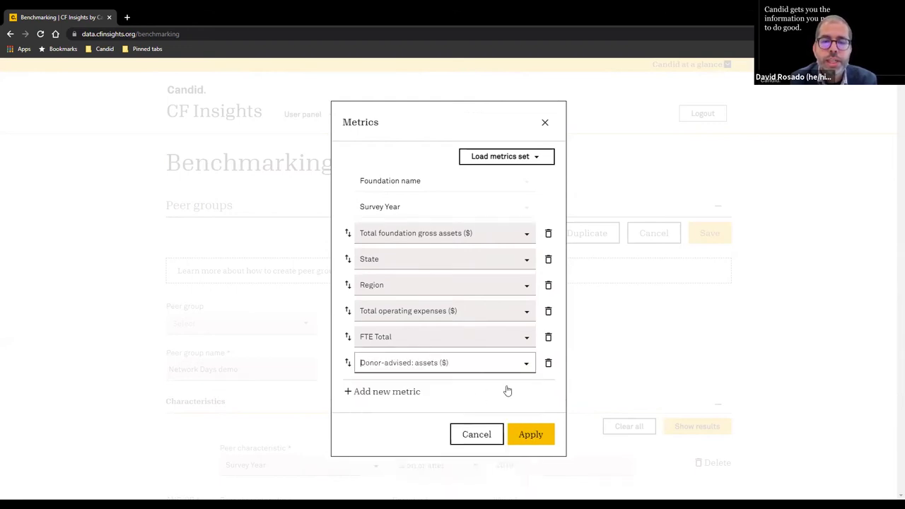
pyautogui.click(405, 395)
pyautogui.click(461, 382)
pyautogui.write('donor-')
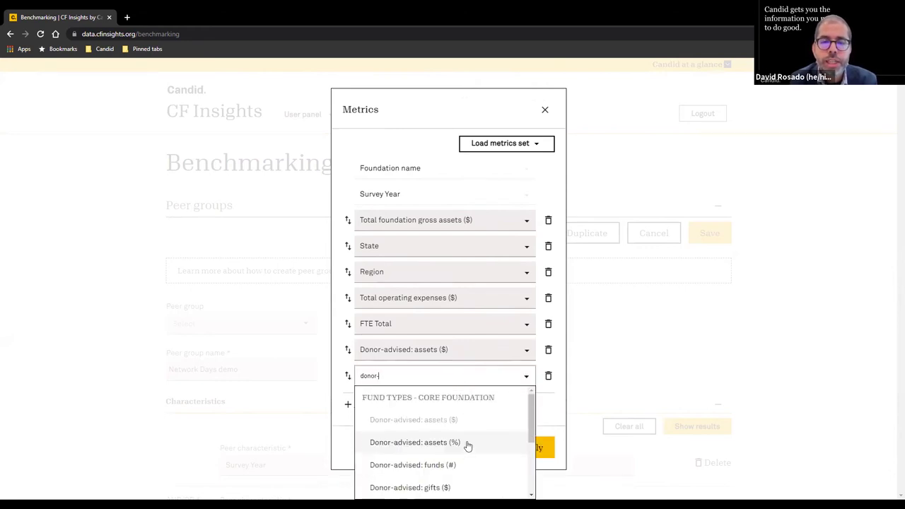
pyautogui.click(468, 444)
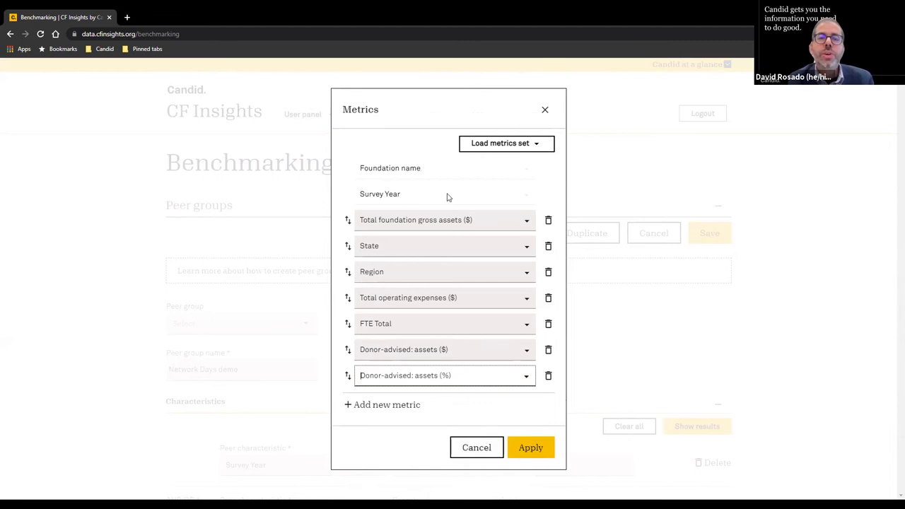
# - Reorder the metrics so Total foundation gross assets ($) comes after State and Region, and apply the list
pyautogui.moveTo(347, 245)
pyautogui.mouseDown()
pyautogui.moveTo(348, 206)
pyautogui.moveTo(343, 271)
pyautogui.moveTo(346, 234)
pyautogui.moveTo(345, 261)
pyautogui.mouseUp()
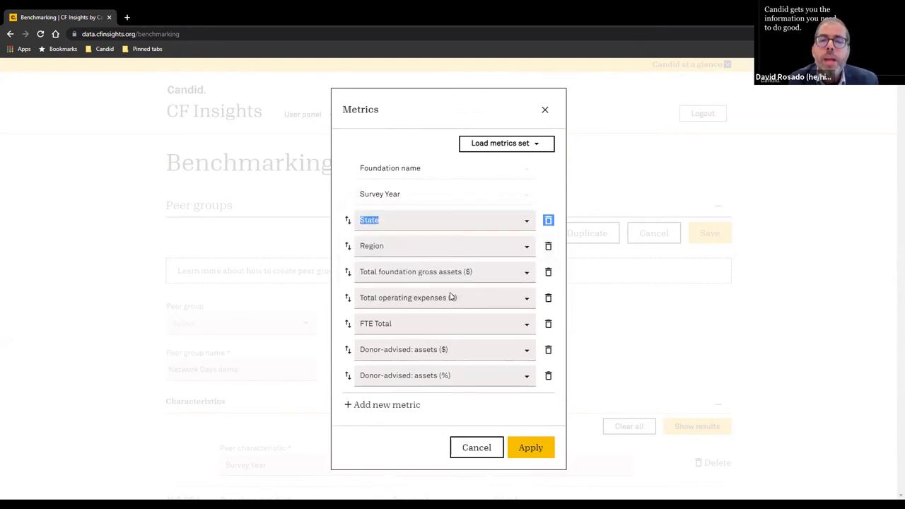
pyautogui.click(396, 439)
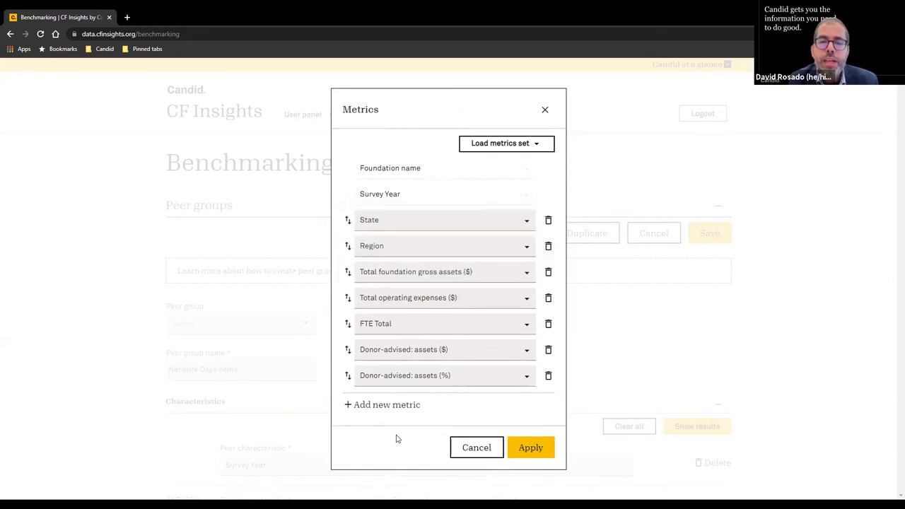
pyautogui.click(531, 447)
# - Look through the benchmarking results table to examine the foundations and their values for the selected metrics
pyautogui.scroll(-5, 770, 378)
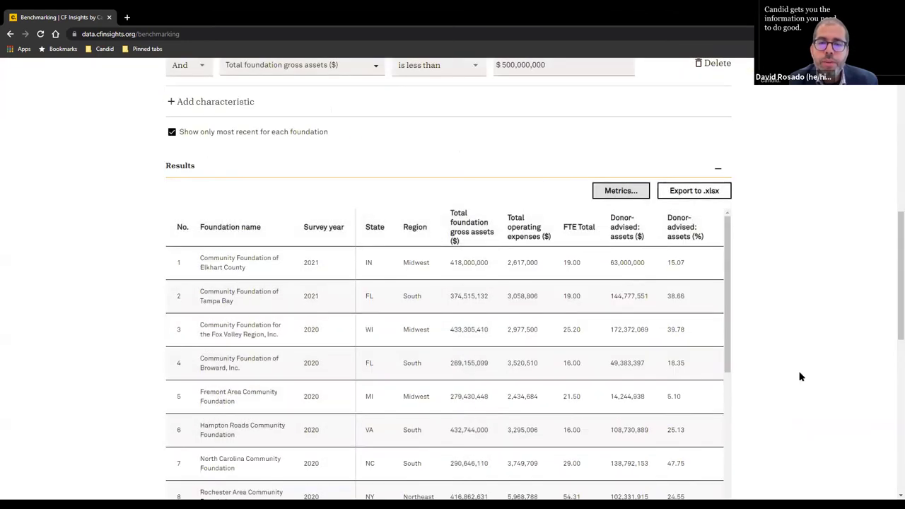
pyautogui.scroll(-1, 800, 376)
pyautogui.scroll(-1, 799, 376)
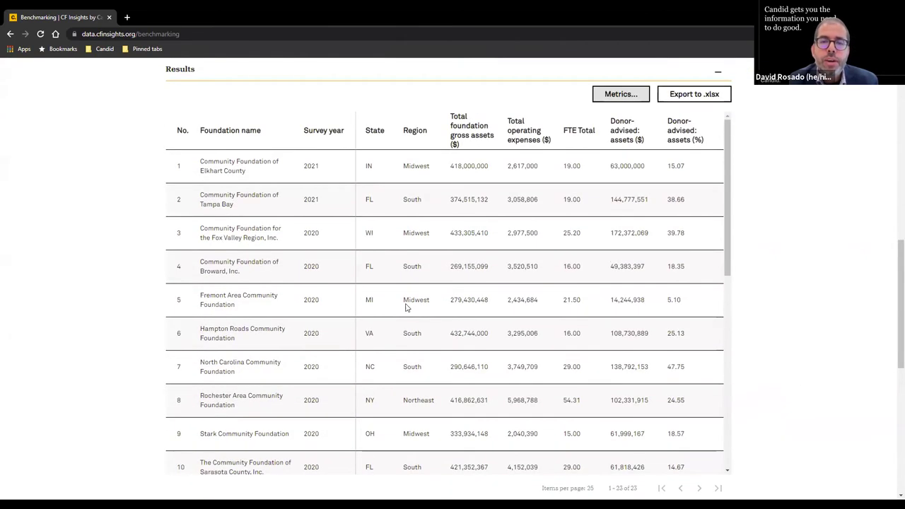
pyautogui.scroll(-12, 587, 260)
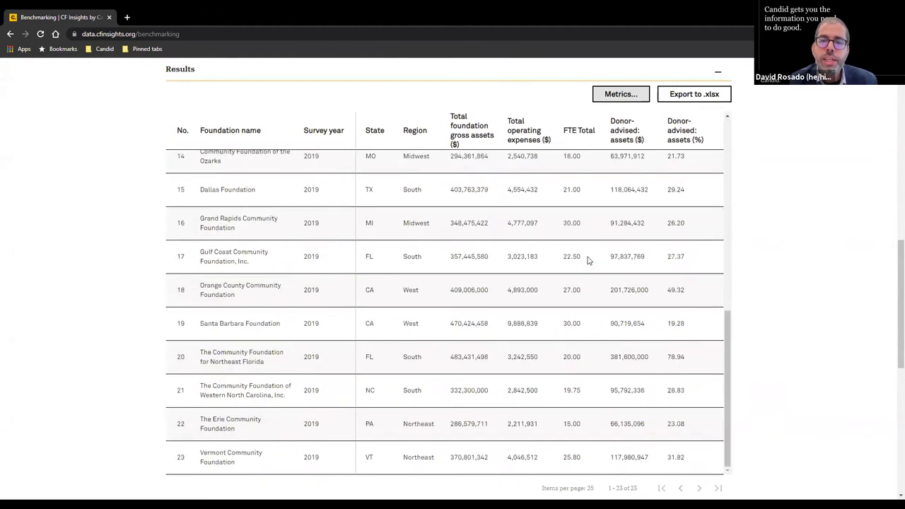
pyautogui.scroll(7, 818, 242)
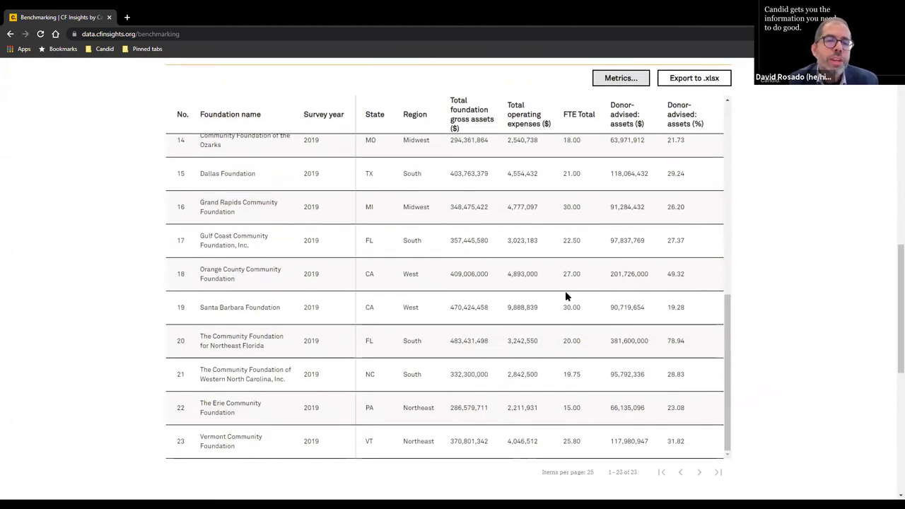
pyautogui.scroll(3, 565, 295)
pyautogui.scroll(2, 628, 266)
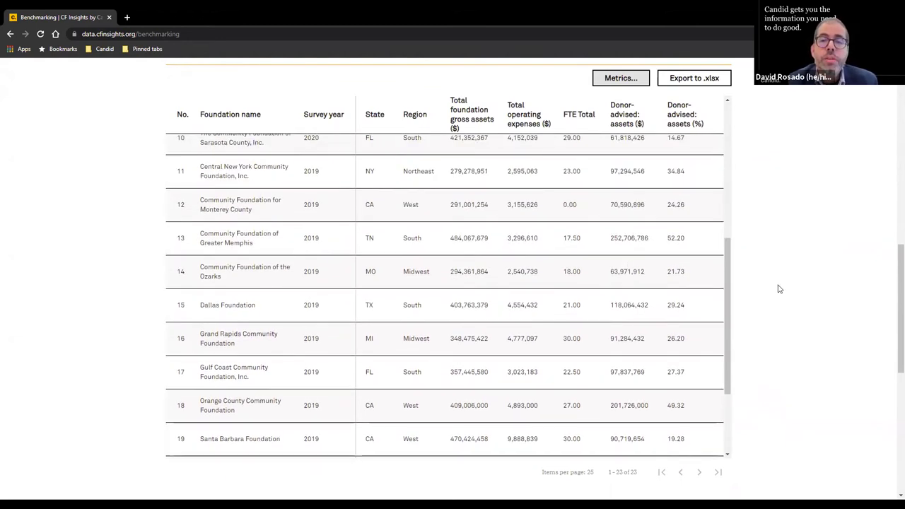
pyautogui.scroll(1, 778, 287)
# - Export the results as an .xlsx worksheet to the Desktop under the suggested file name and open it in Excel
pyautogui.scroll(-1, 777, 287)
pyautogui.scroll(-1, 779, 289)
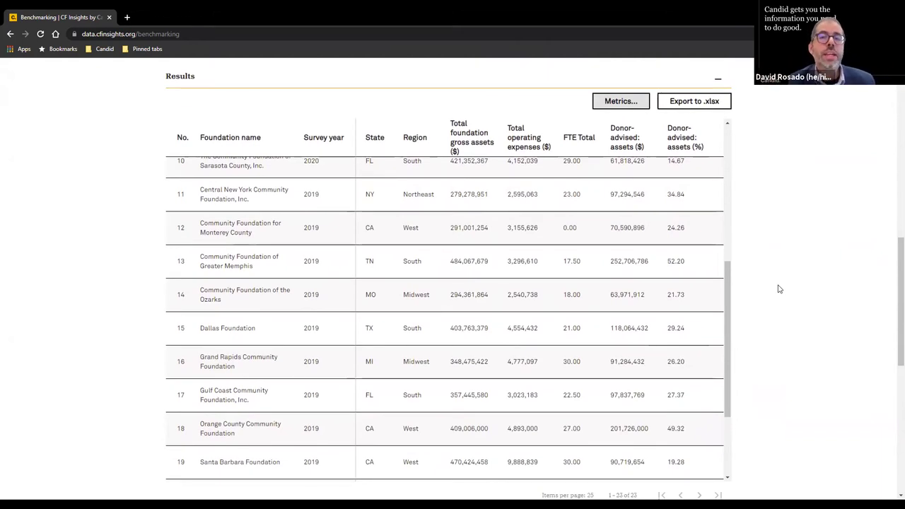
pyautogui.click(715, 111)
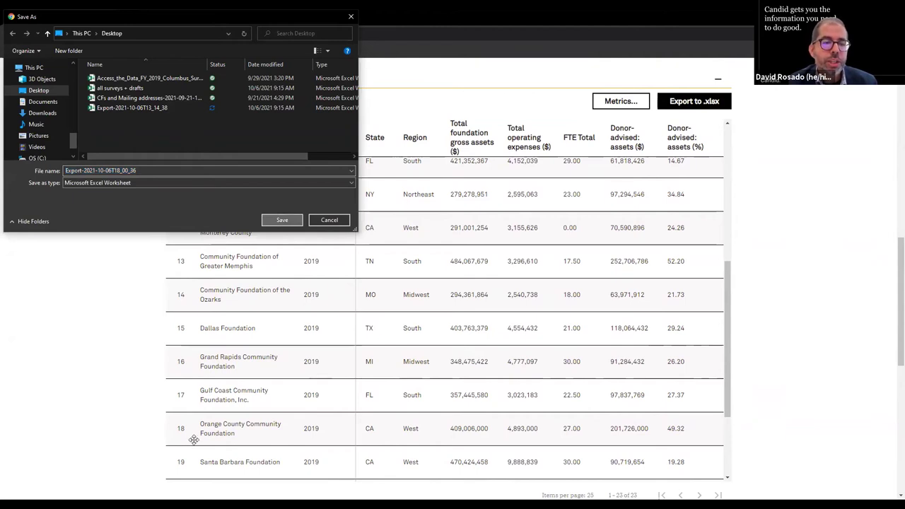
pyautogui.press('Return')
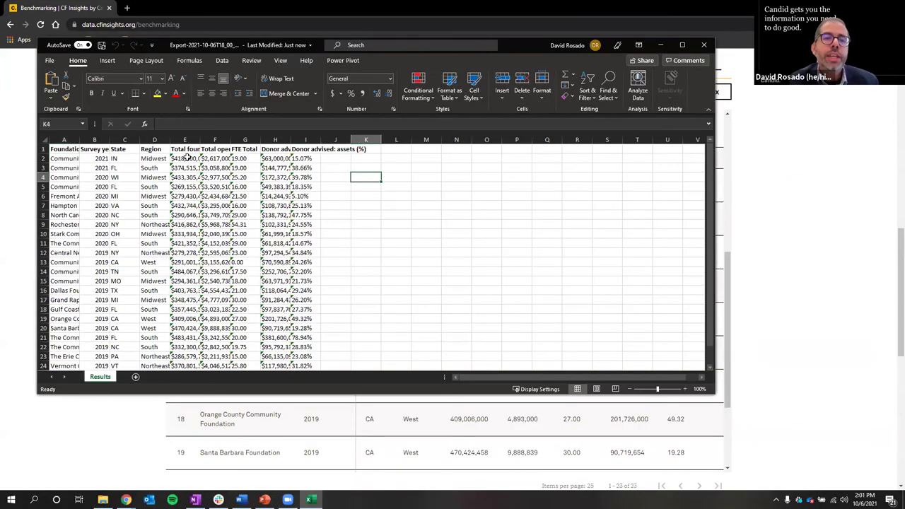
# - Convert the values stored as text in columns E to I, from row 2 down, to numbers
pyautogui.click(188, 158)
pyautogui.hotkey('ctrl', 'shift', 'Right')
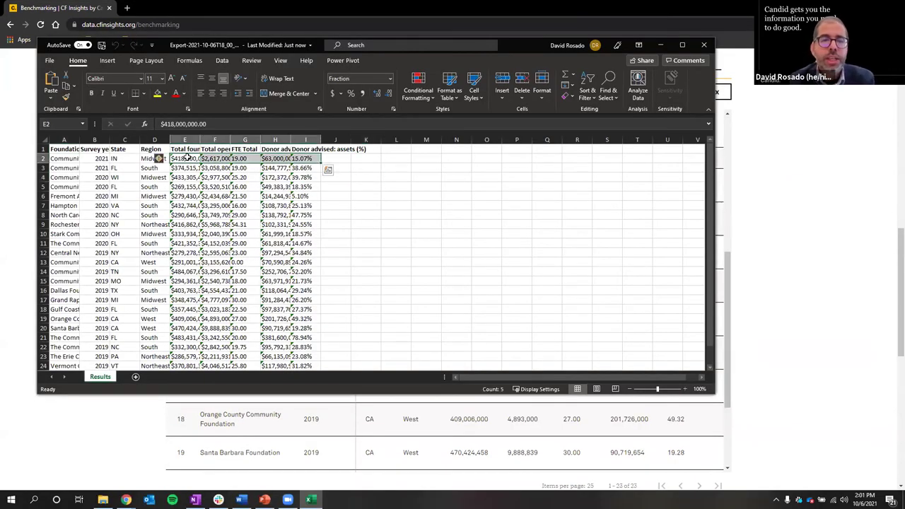
pyautogui.hotkey('ctrl', 'shift', 'Down')
pyautogui.click(158, 159)
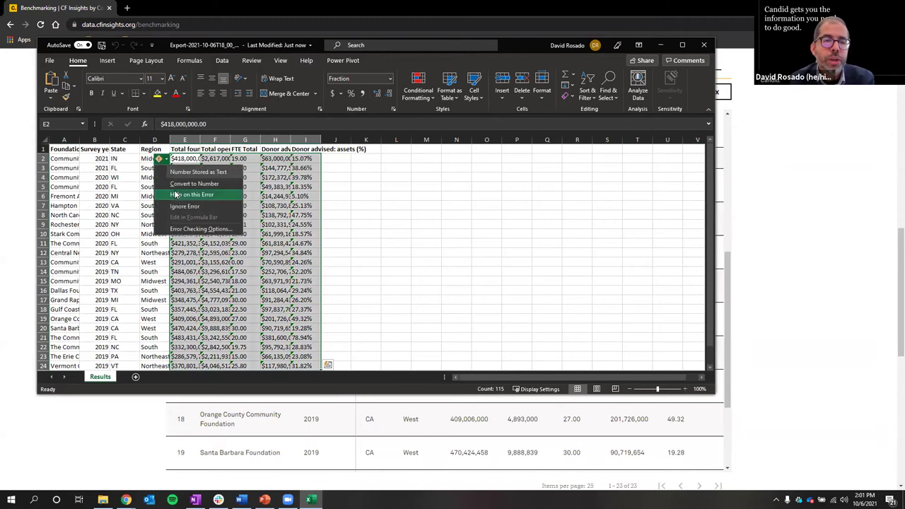
pyautogui.click(181, 183)
# - Autofit the widths of columns E to I and the foundation name column, and close the workbook
pyautogui.moveTo(185, 144); pyautogui.dragTo(322, 147)
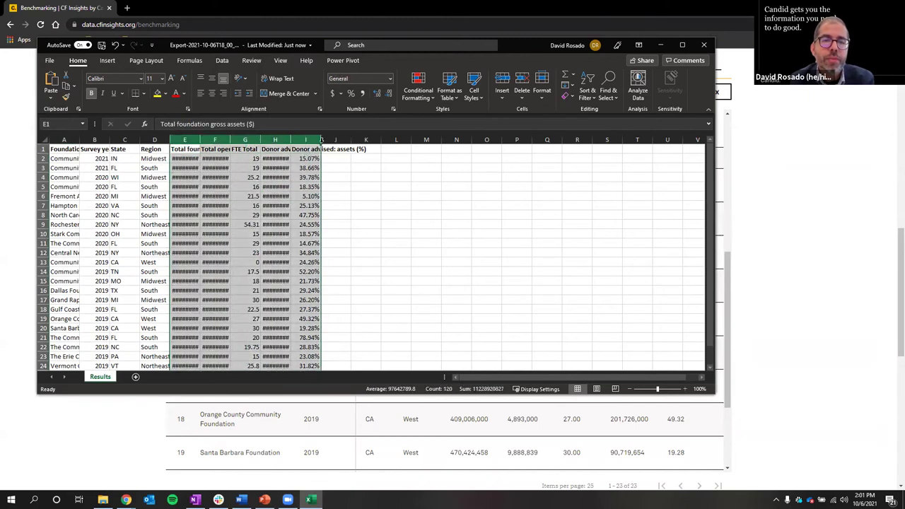
pyautogui.doubleClick(322, 140)
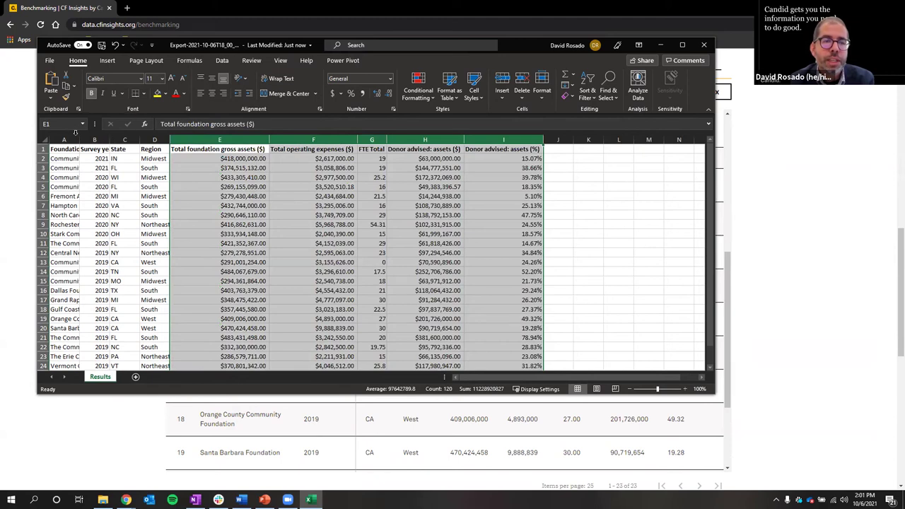
pyautogui.doubleClick(80, 139)
pyautogui.hscroll(2, 432, 206)
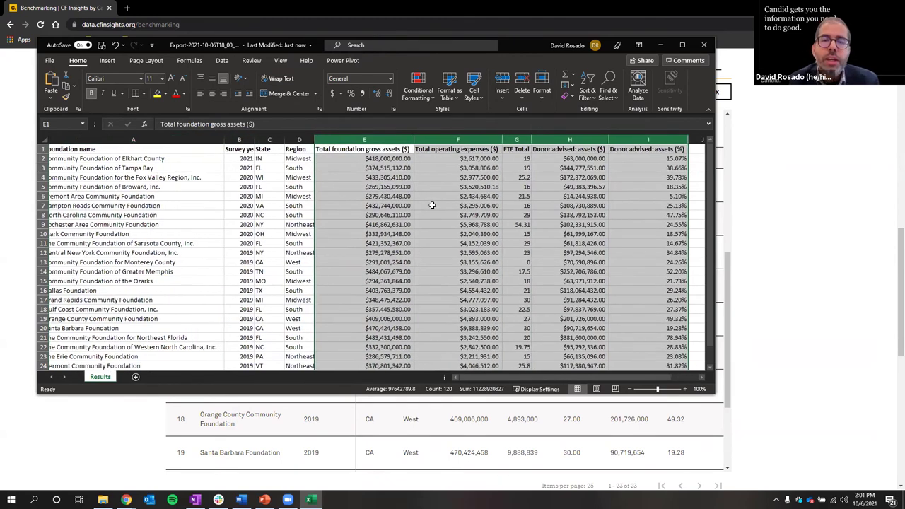
pyautogui.hscroll(-2, 445, 211)
pyautogui.click(464, 215)
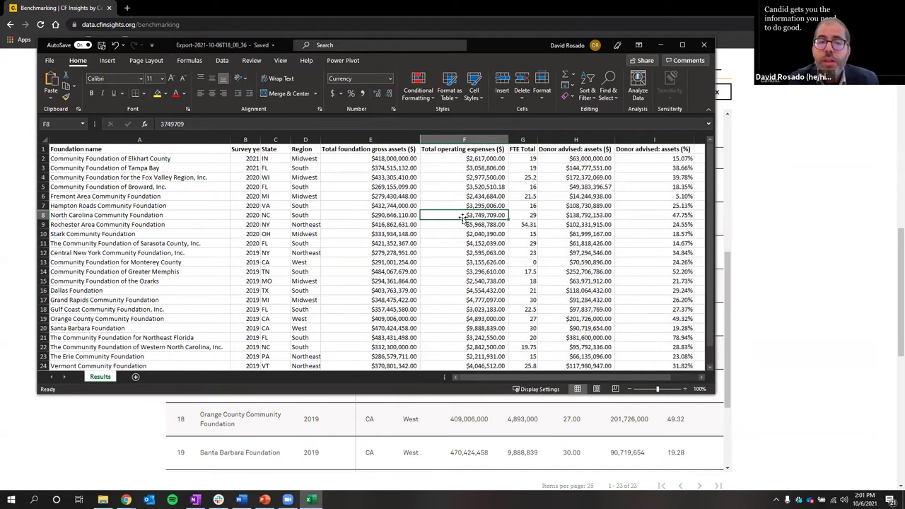
pyautogui.click(703, 45)
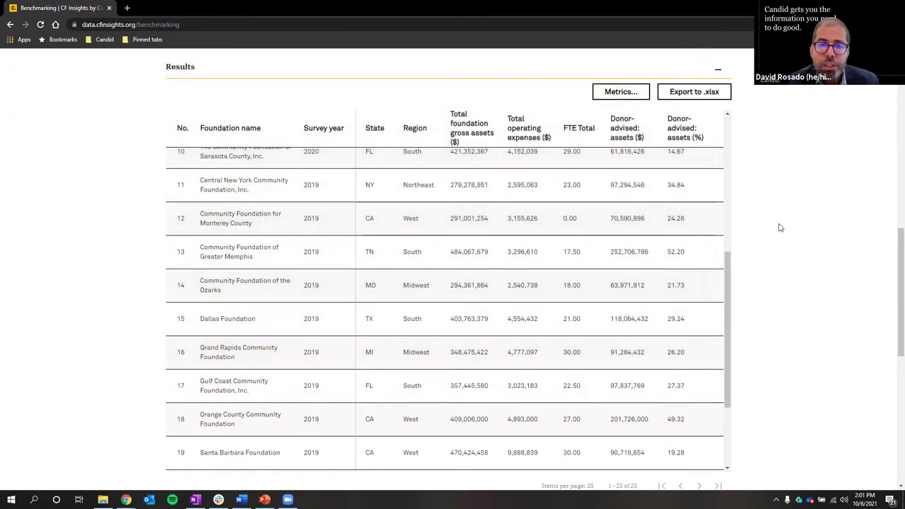
# - Review the peer group's name, its characteristics and the results table on the Benchmarking page
pyautogui.scroll(1, 780, 228)
pyautogui.scroll(5, 781, 228)
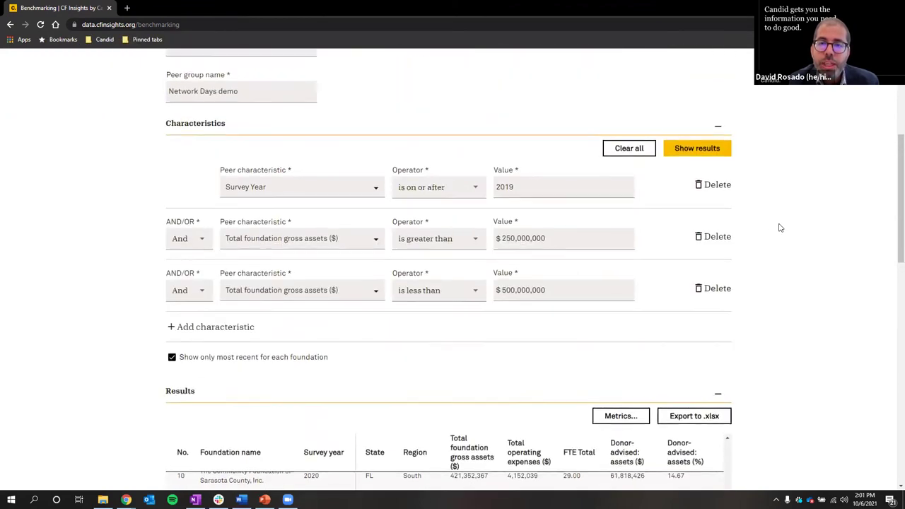
pyautogui.scroll(2, 781, 227)
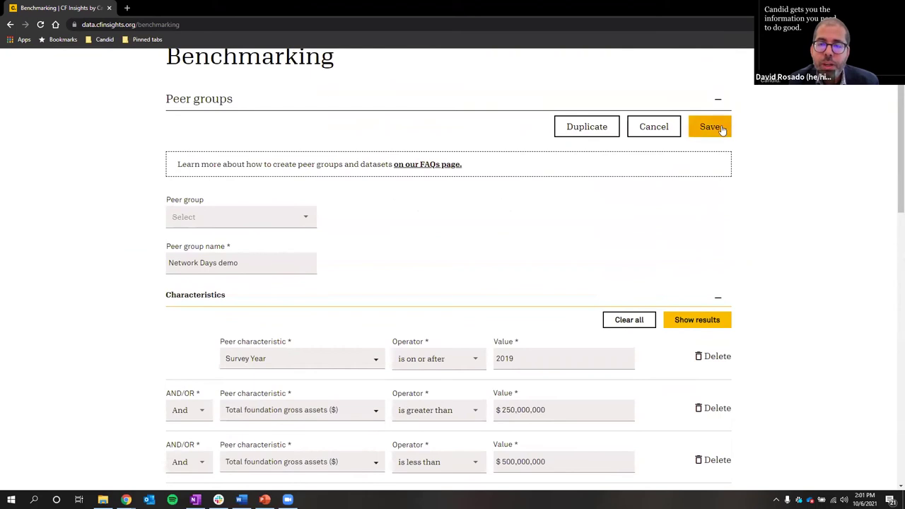
pyautogui.scroll(-5, 790, 315)
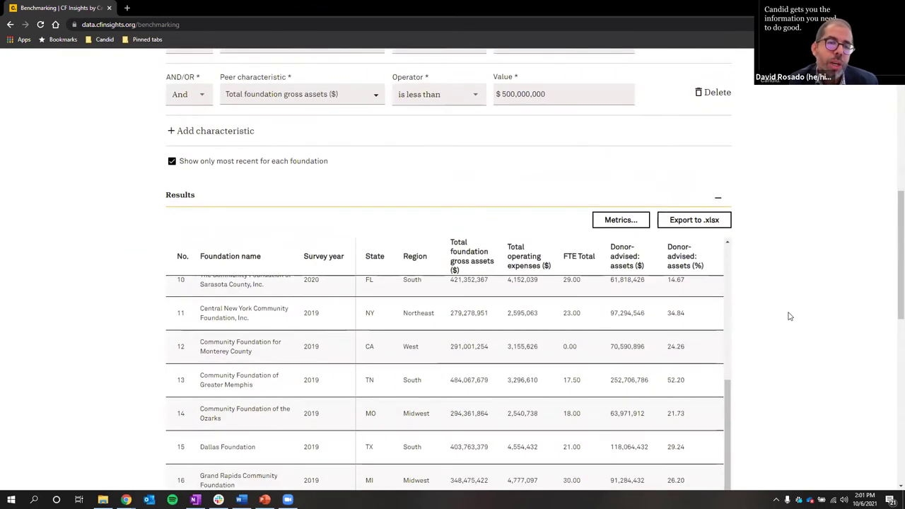
pyautogui.scroll(-2, 790, 316)
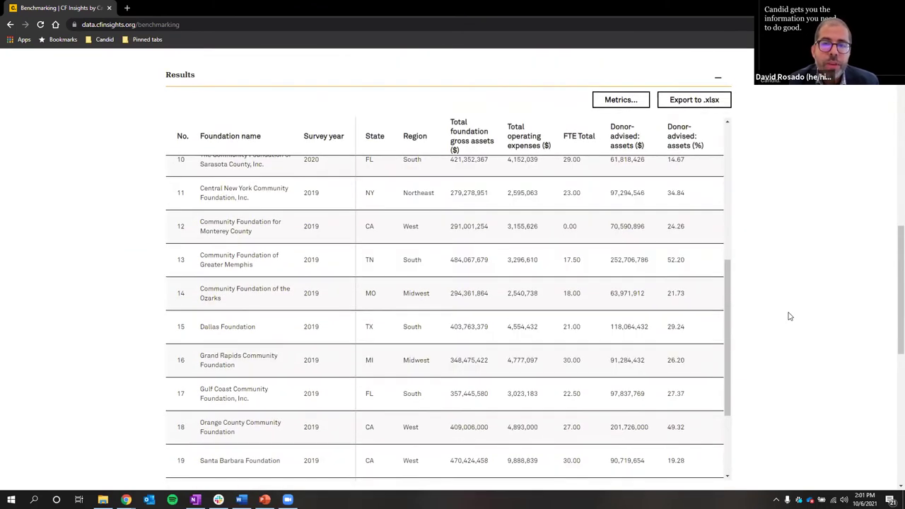
pyautogui.scroll(1, 790, 316)
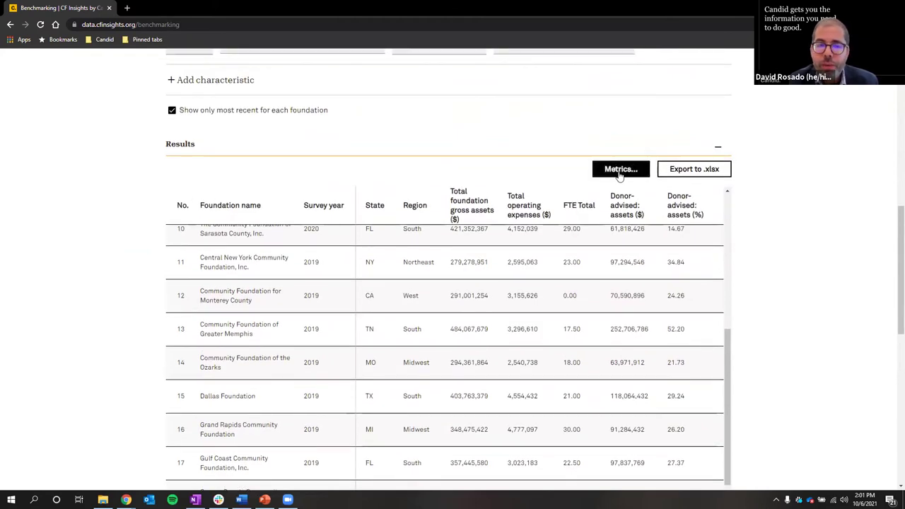
pyautogui.scroll(1, 792, 246)
pyautogui.scroll(2, 792, 246)
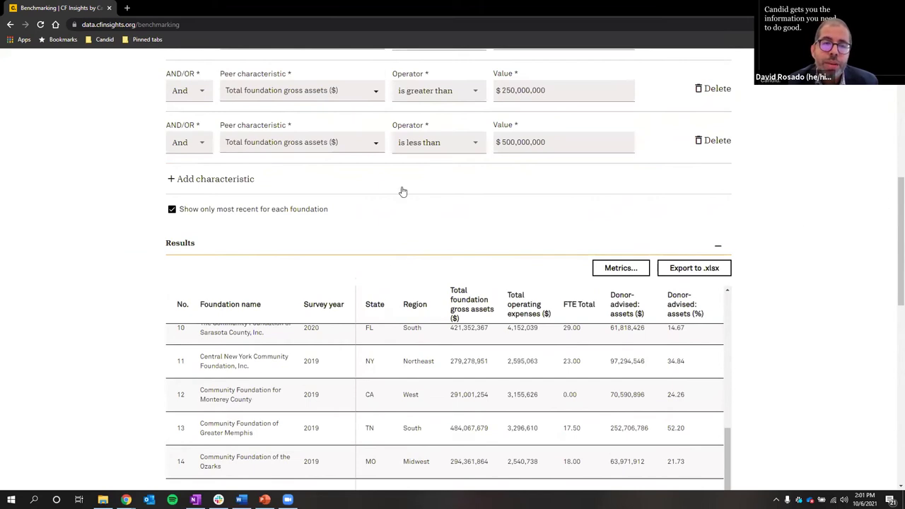
pyautogui.click(217, 179)
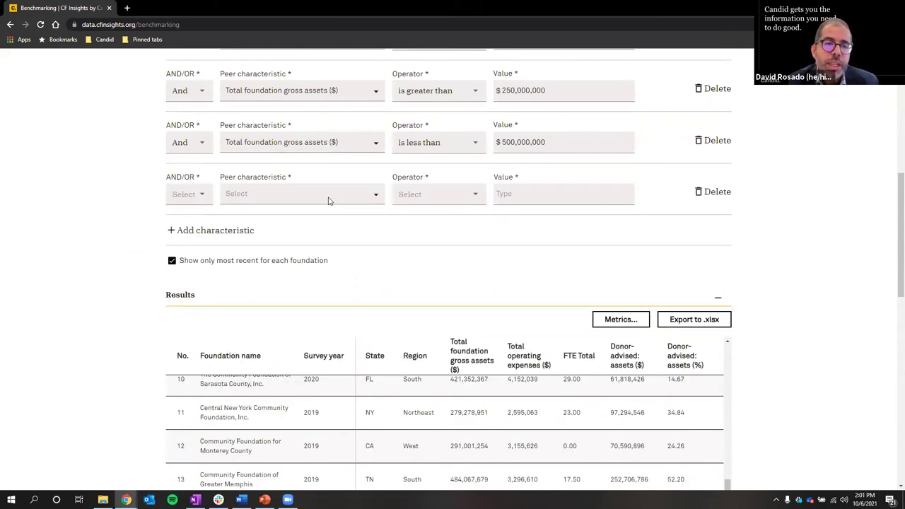
pyautogui.click(332, 202)
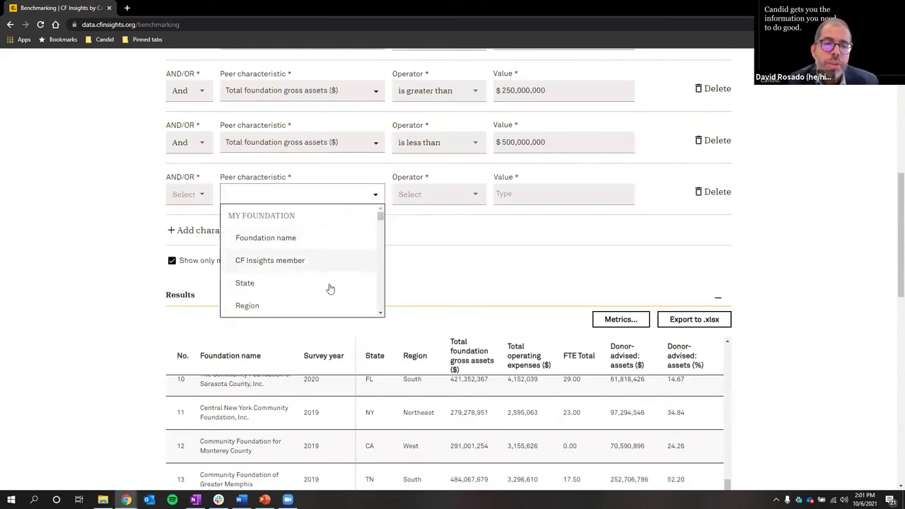
pyautogui.click(727, 192)
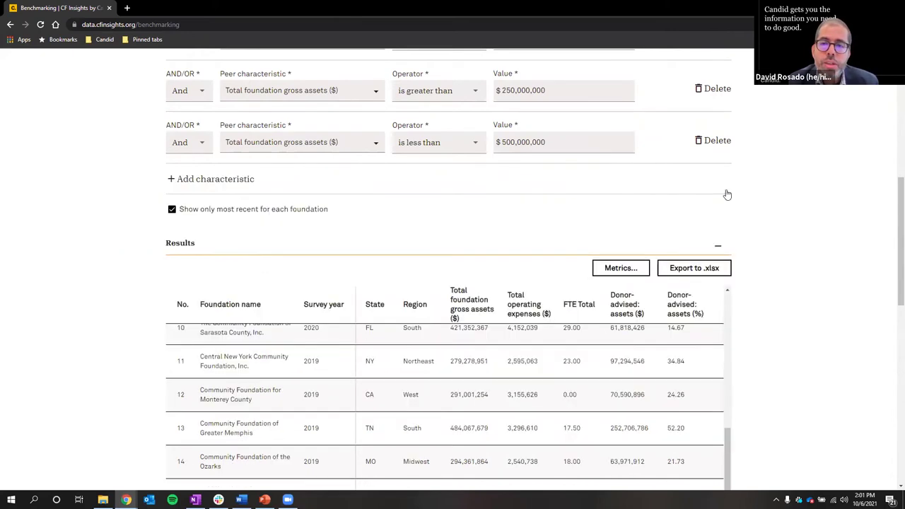
# - Add an empty metric row to the results table's metrics and look through the available metric options
pyautogui.click(621, 268)
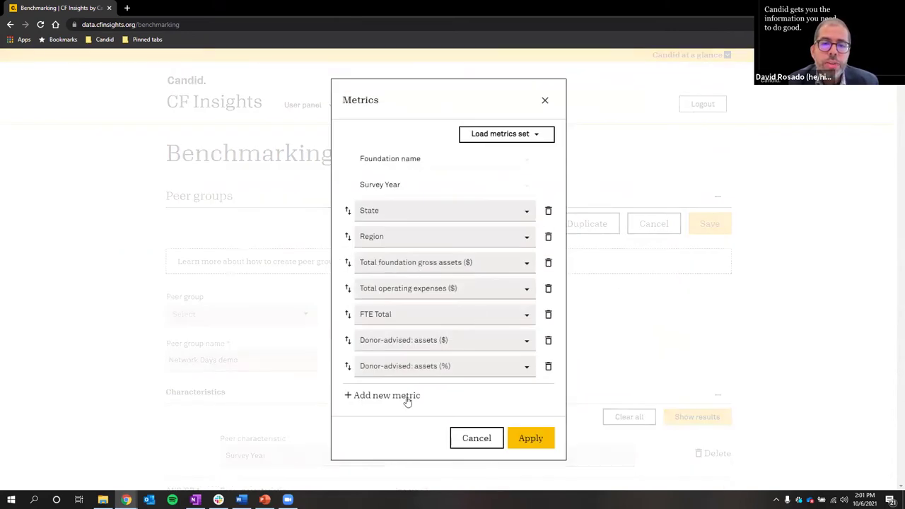
pyautogui.click(408, 399)
pyautogui.click(449, 381)
pyautogui.scroll(-2, 466, 333)
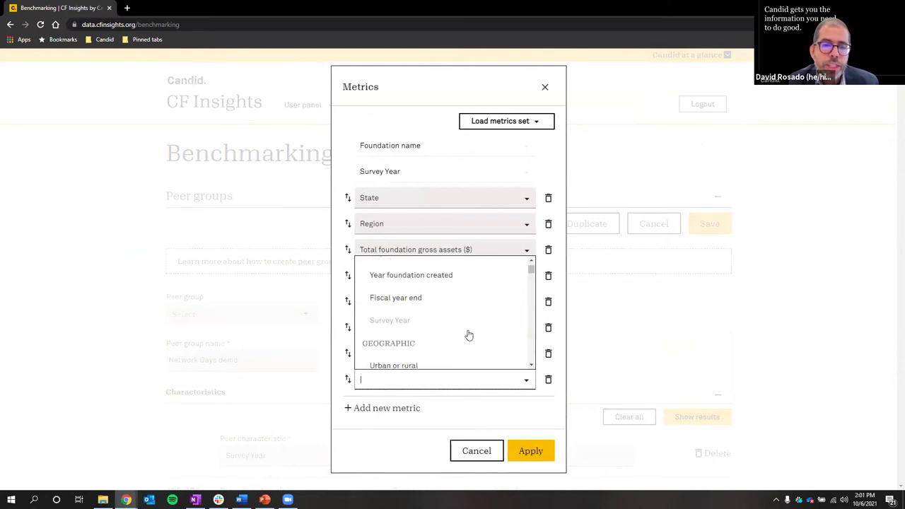
pyautogui.scroll(-4, 469, 335)
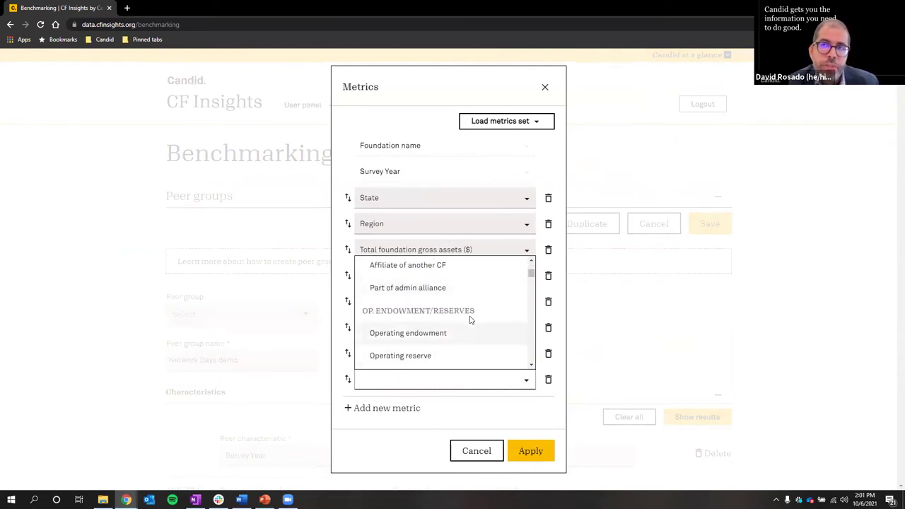
pyautogui.scroll(-1, 470, 320)
pyautogui.scroll(-2, 470, 321)
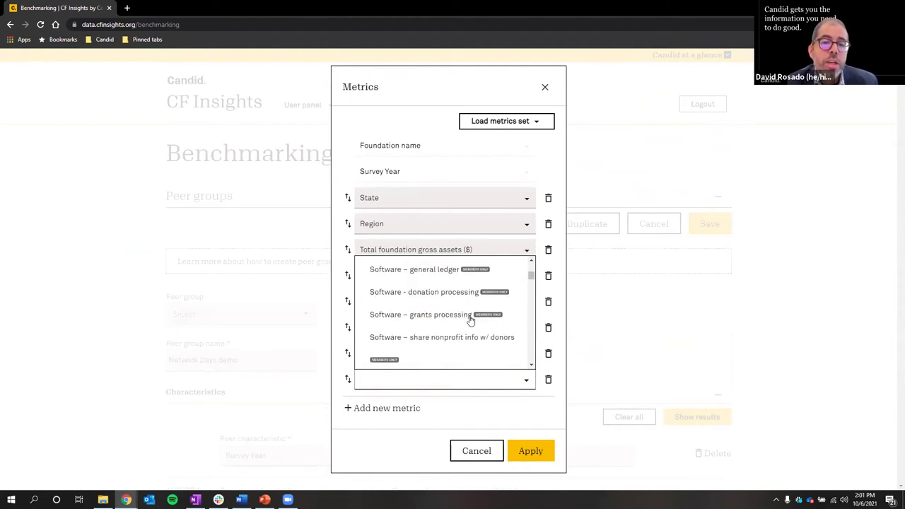
pyautogui.scroll(-3, 474, 321)
pyautogui.scroll(-8, 477, 322)
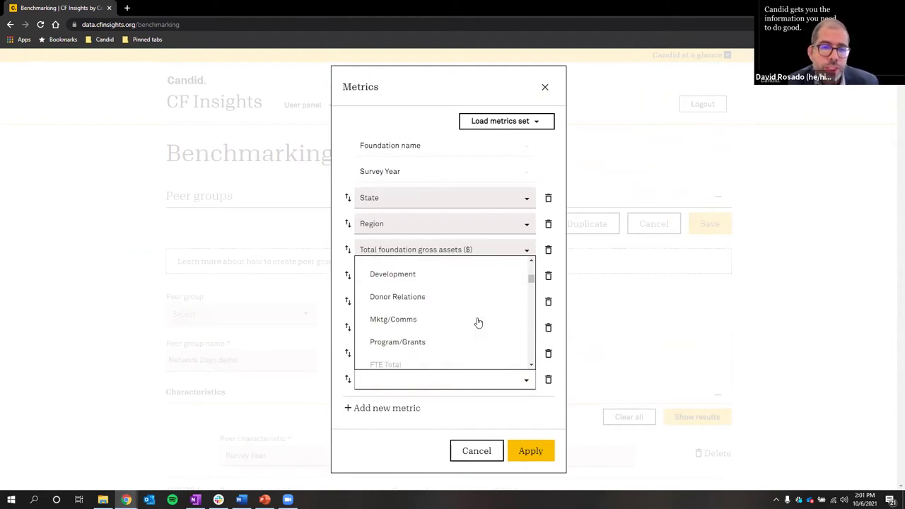
pyautogui.scroll(12, 477, 323)
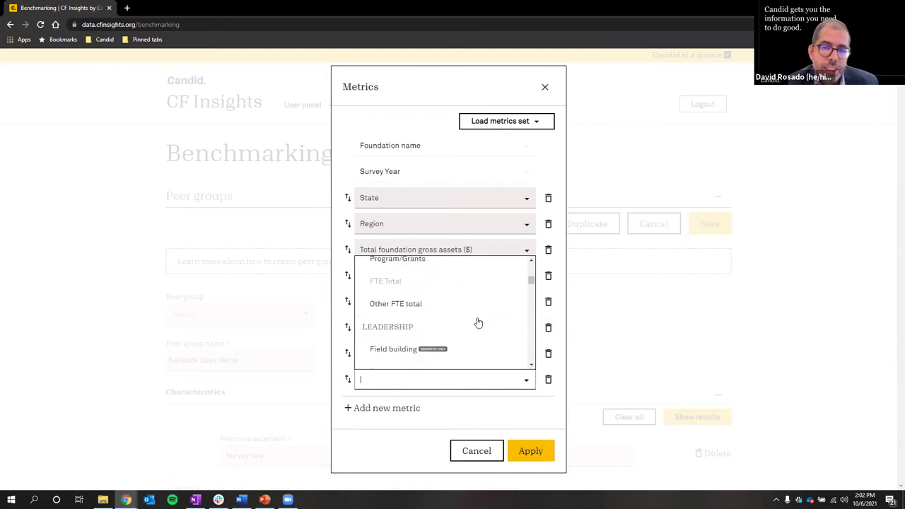
pyautogui.scroll(10, 478, 323)
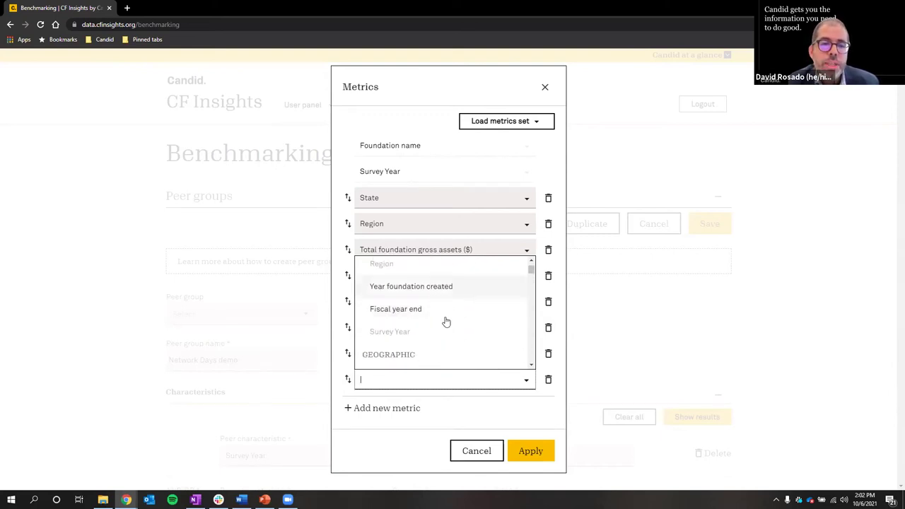
pyautogui.scroll(2, 448, 333)
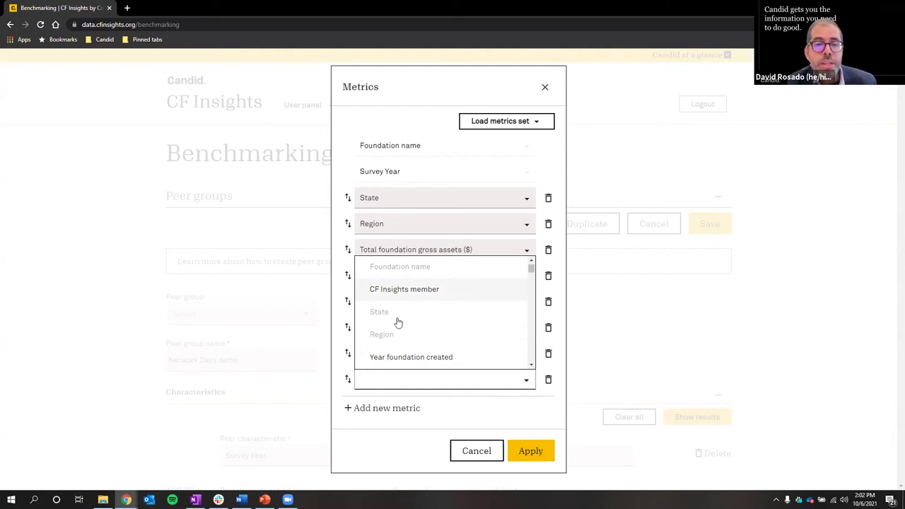
pyautogui.scroll(-2, 447, 335)
pyautogui.scroll(1, 441, 347)
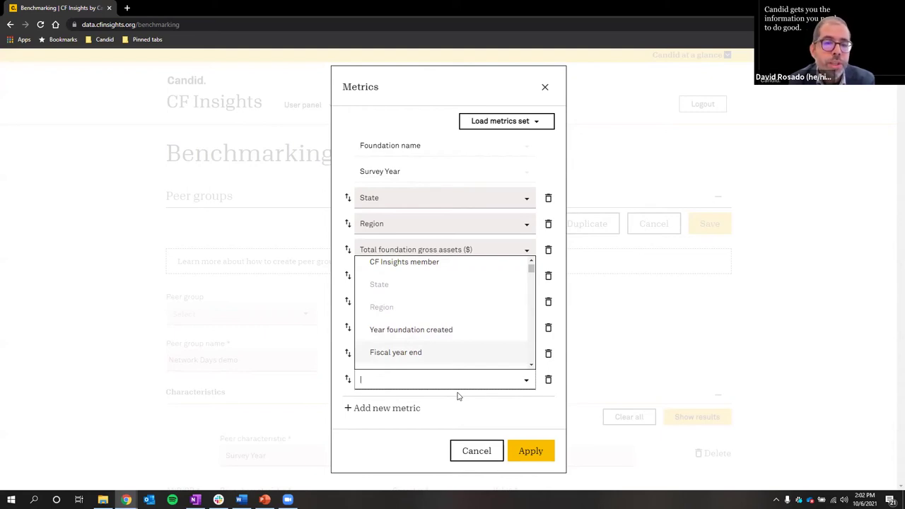
pyautogui.click(458, 396)
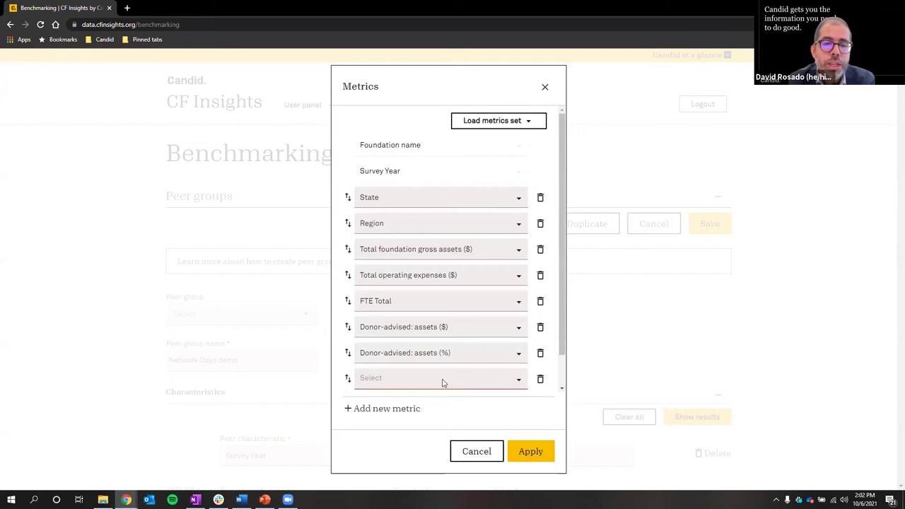
# - Set the new metric to Unrestricted: assets ($), found by searching "unrestrict", and apply it to the results table
pyautogui.click(443, 383)
pyautogui.write('unrestrict')
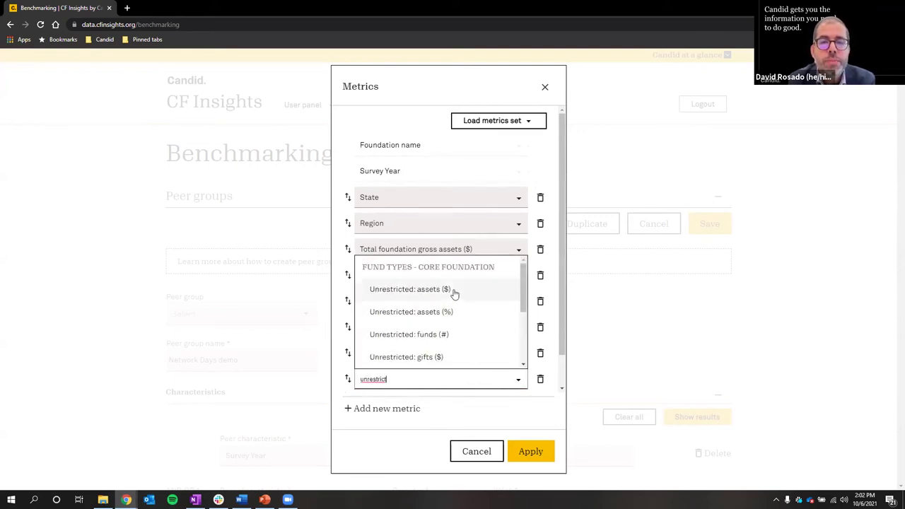
pyautogui.scroll(-3, 457, 304)
pyautogui.scroll(3, 456, 306)
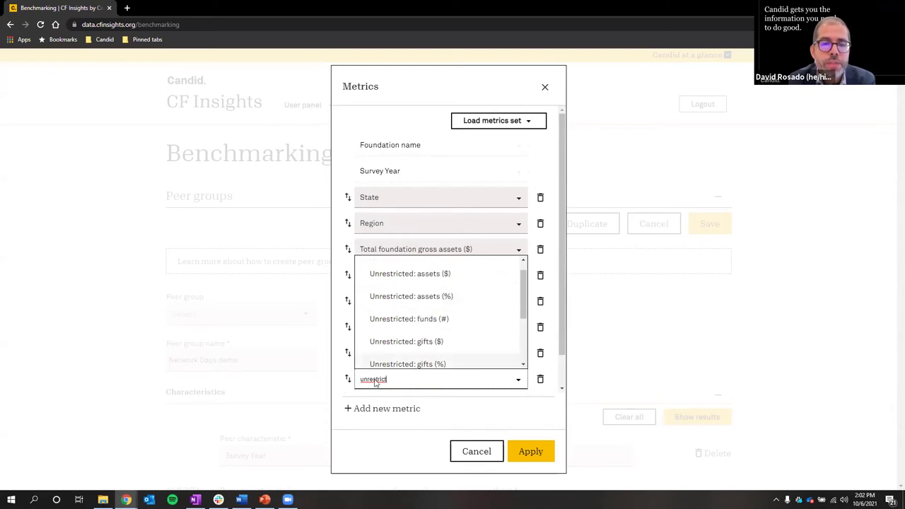
pyautogui.click(463, 278)
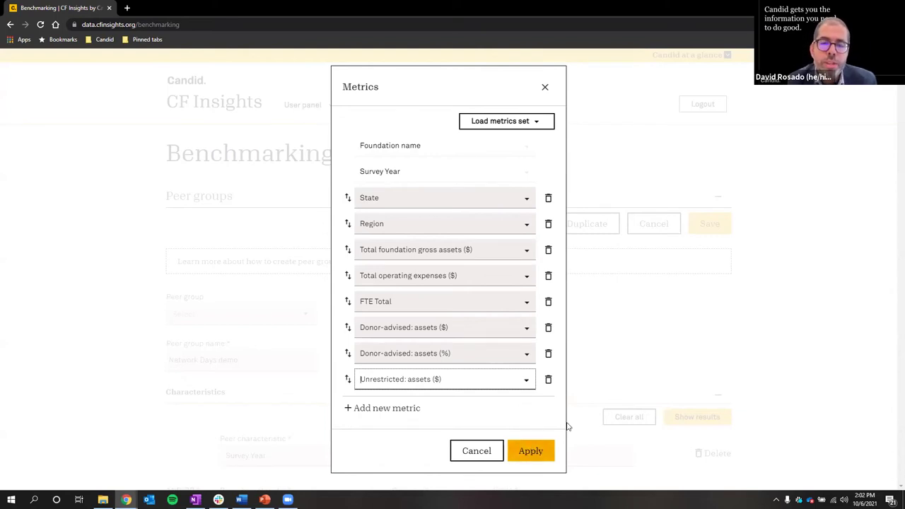
pyautogui.click(530, 452)
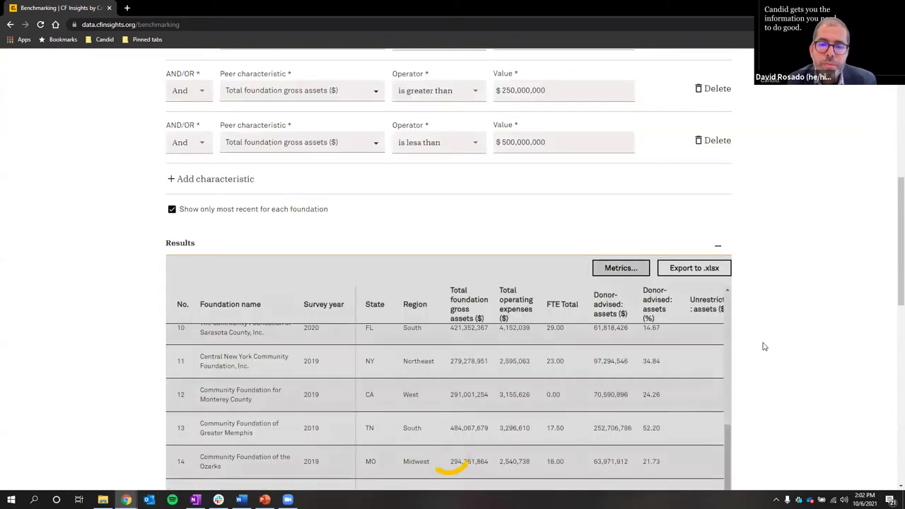
pyautogui.scroll(-2, 800, 352)
pyautogui.hscroll(1, 707, 256)
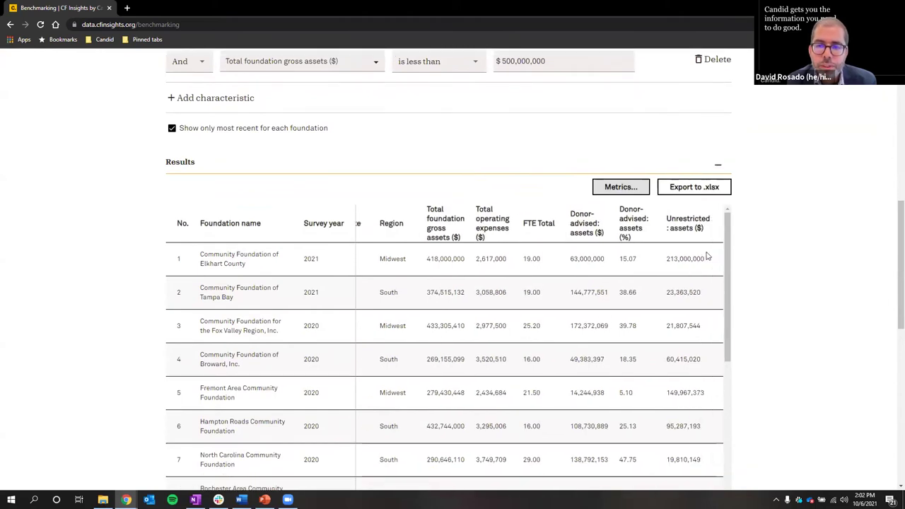
# - Load the Distribution rate metrics set into the results table's metrics and check the added metrics
pyautogui.click(620, 187)
pyautogui.click(523, 123)
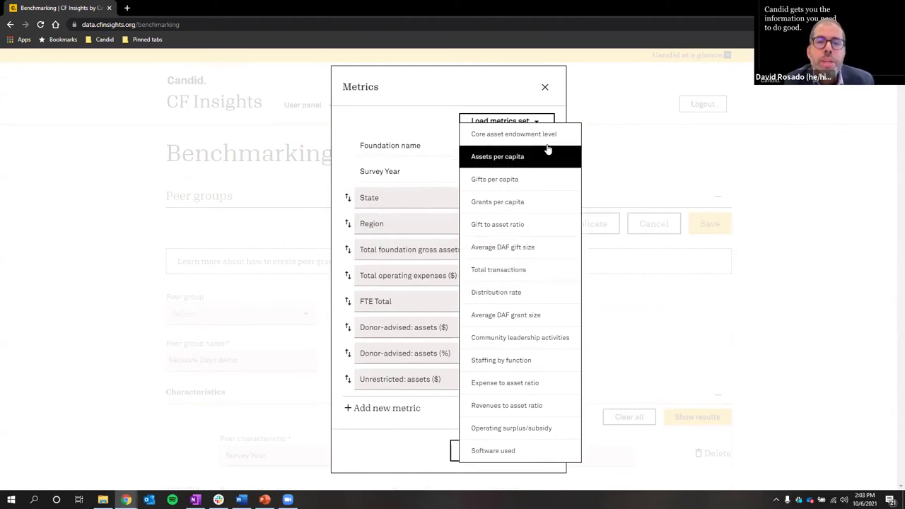
pyautogui.click(532, 298)
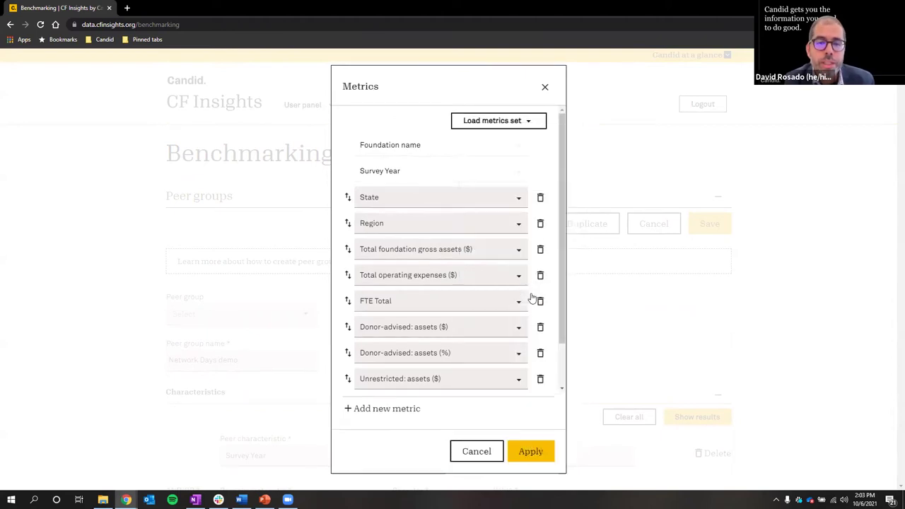
pyautogui.click(528, 122)
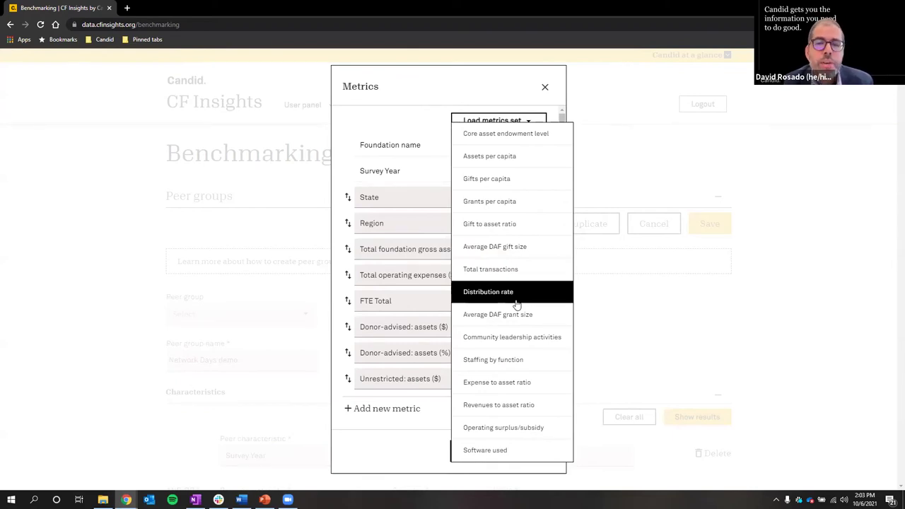
pyautogui.click(420, 167)
pyautogui.scroll(-1, 510, 195)
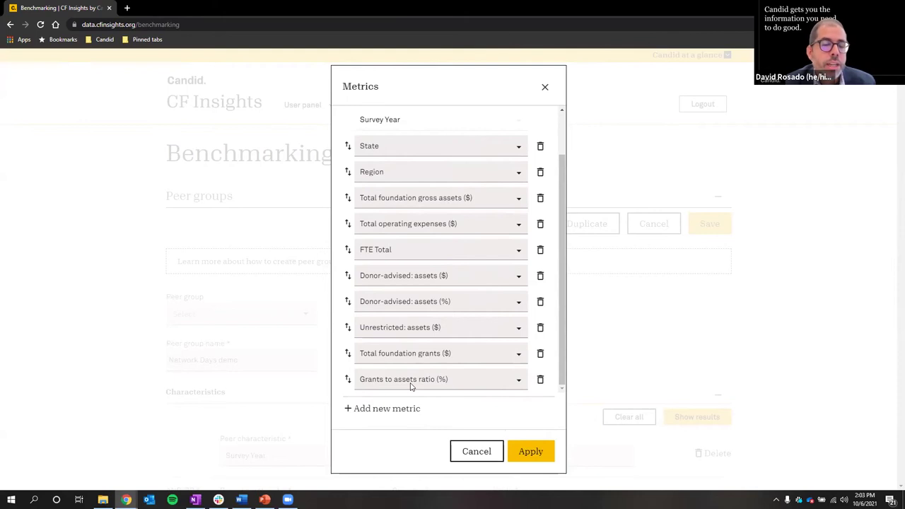
pyautogui.scroll(2, 511, 186)
# - Load the Staffing by function metrics set and apply the expanded metrics to the results table
pyautogui.click(507, 122)
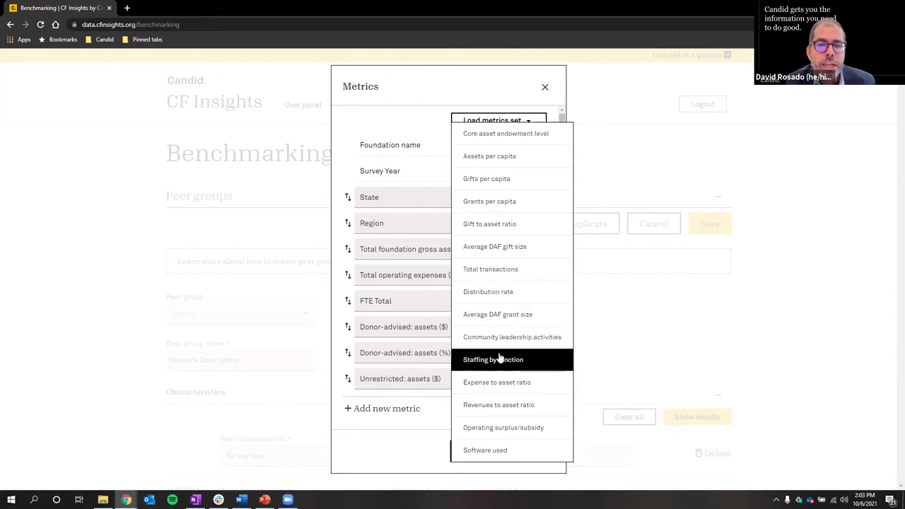
pyautogui.click(500, 360)
pyautogui.scroll(-5, 499, 277)
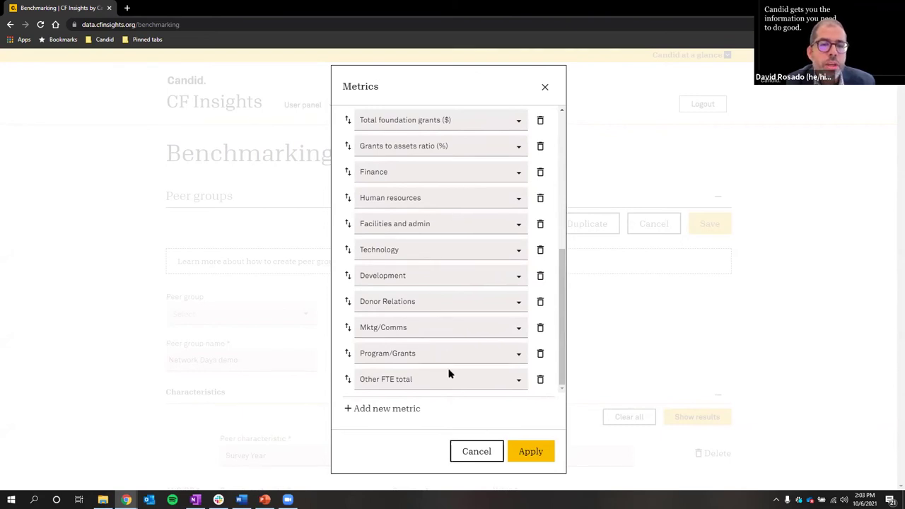
pyautogui.click(531, 450)
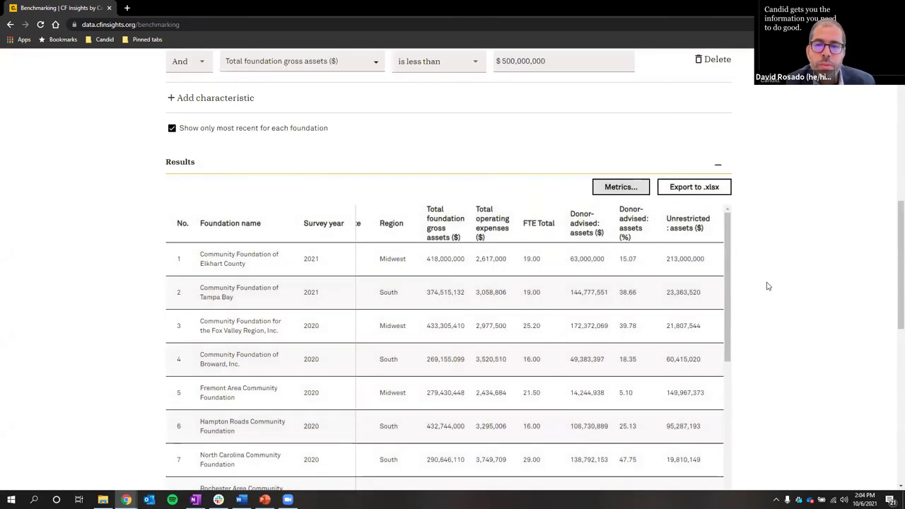
pyautogui.moveTo(411, 459); pyautogui.dragTo(679, 449)
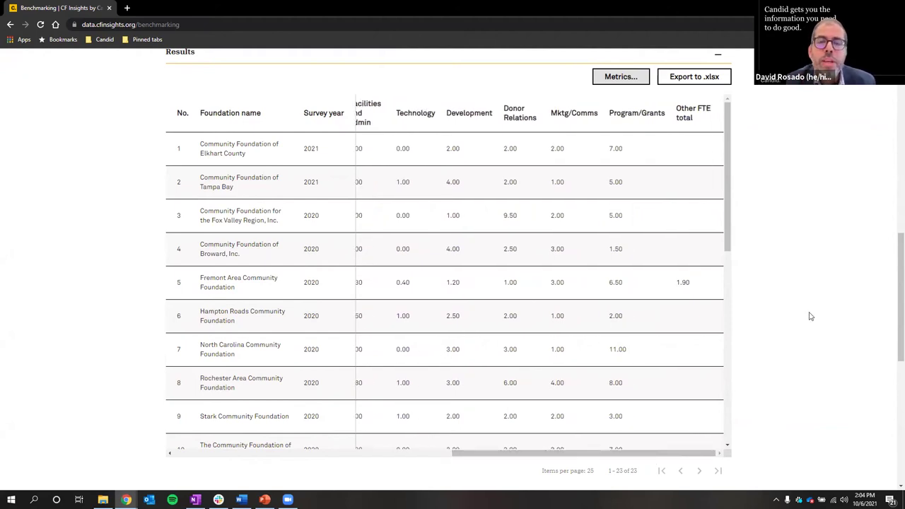
# - Open the peer group chart Assets by product among peers
pyautogui.scroll(1, 752, 222)
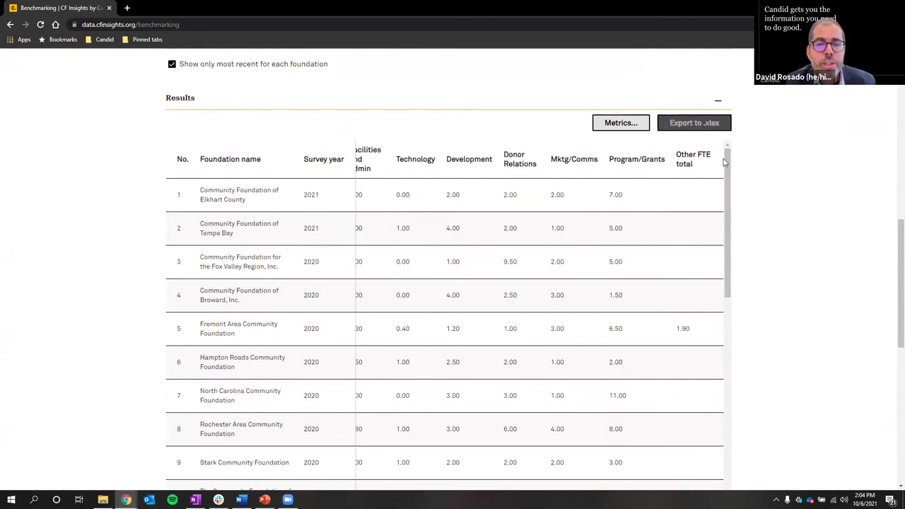
pyautogui.scroll(4, 782, 206)
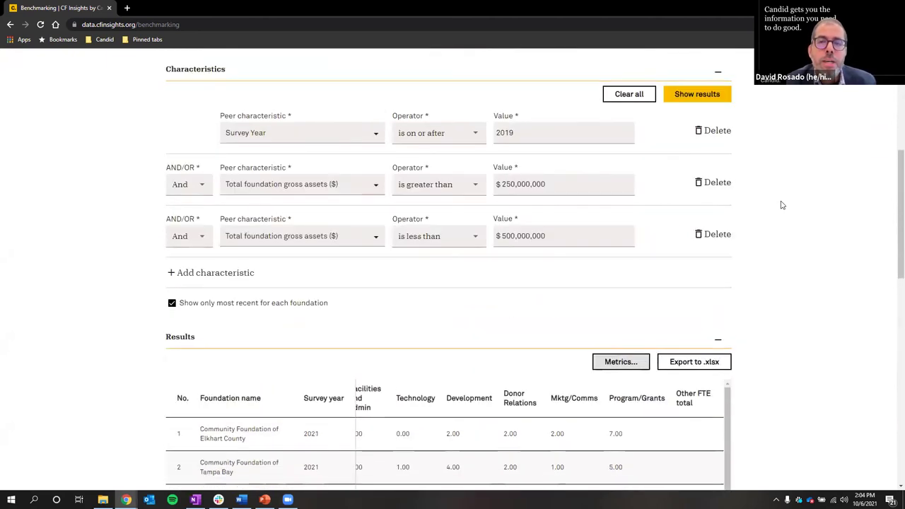
pyautogui.scroll(-3, 782, 205)
pyautogui.scroll(-5, 782, 205)
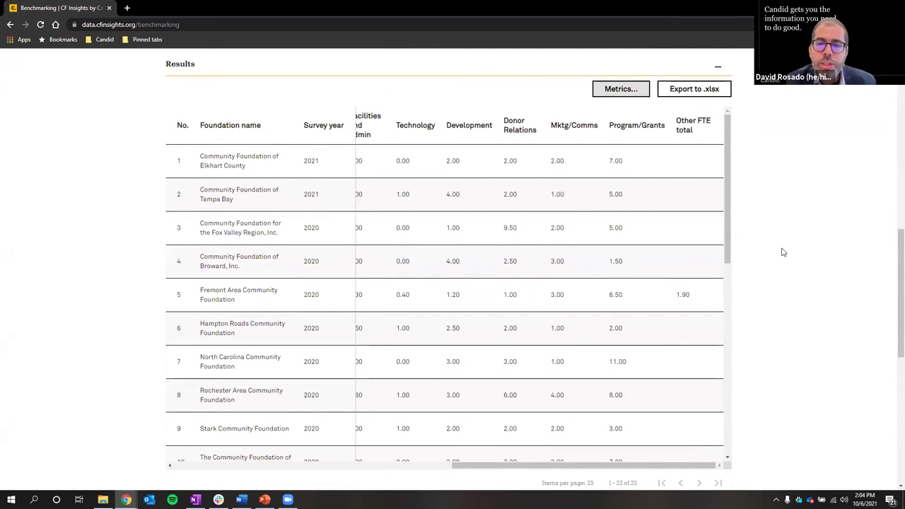
pyautogui.scroll(-3, 771, 321)
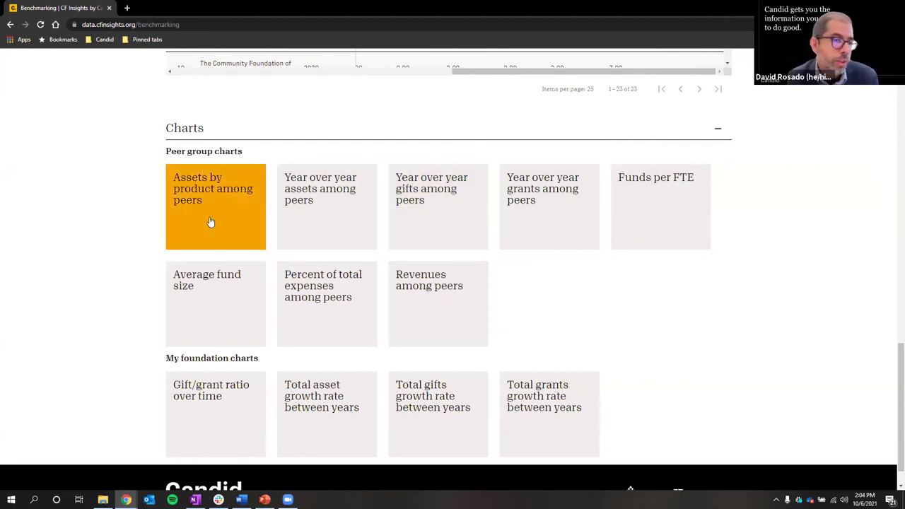
pyautogui.click(260, 232)
pyautogui.scroll(-3, 319, 255)
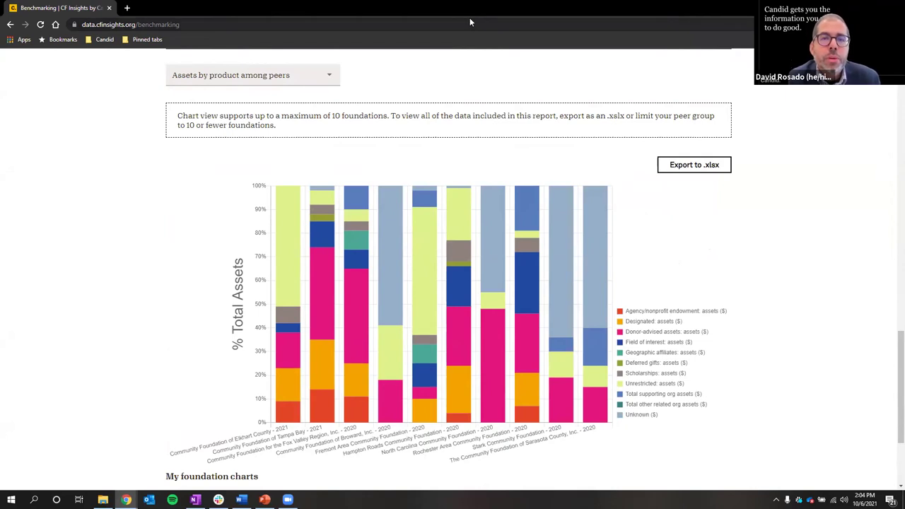
pyautogui.scroll(-1, 792, 332)
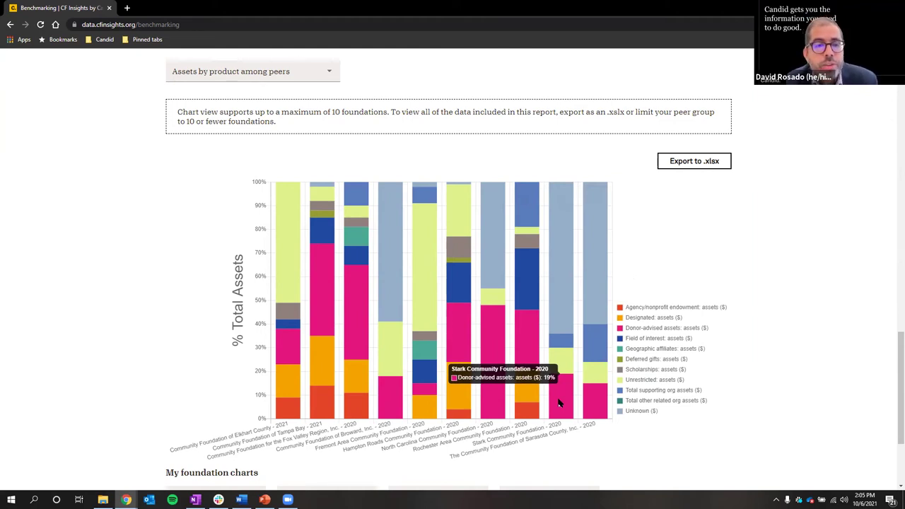
# - Hide every asset category in the chart except Donor-advised assets: assets ($)
pyautogui.click(659, 317)
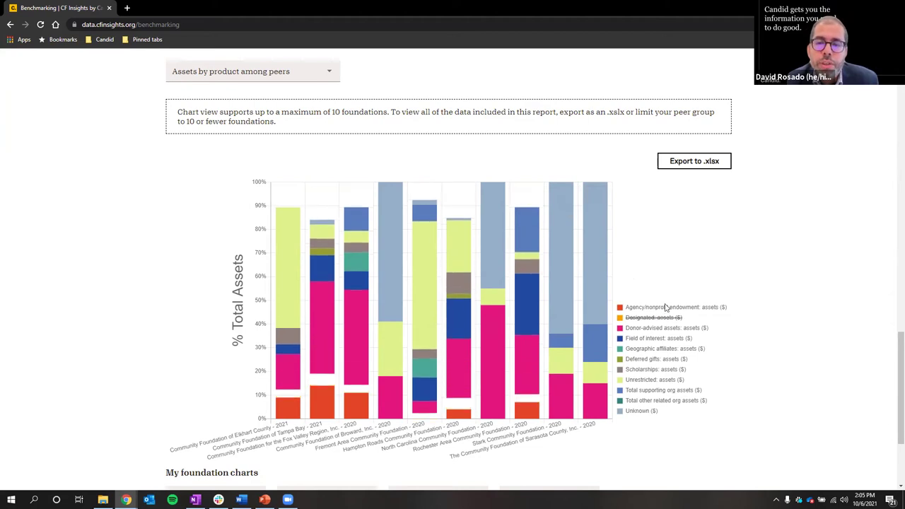
pyautogui.click(666, 306)
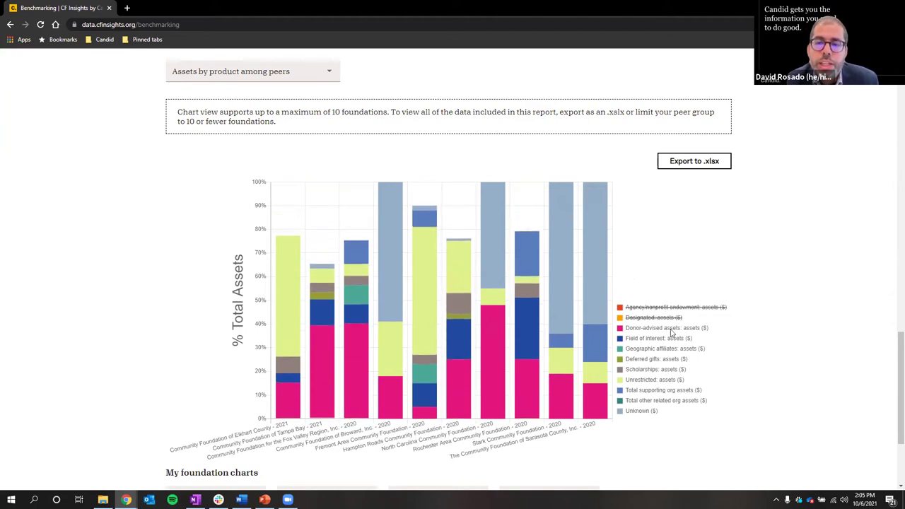
pyautogui.click(659, 339)
pyautogui.click(661, 349)
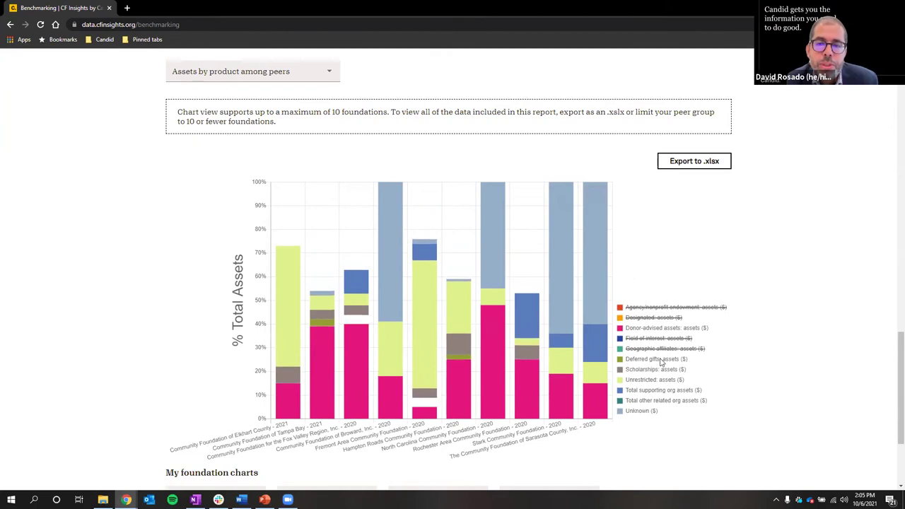
pyautogui.click(659, 359)
pyautogui.click(658, 369)
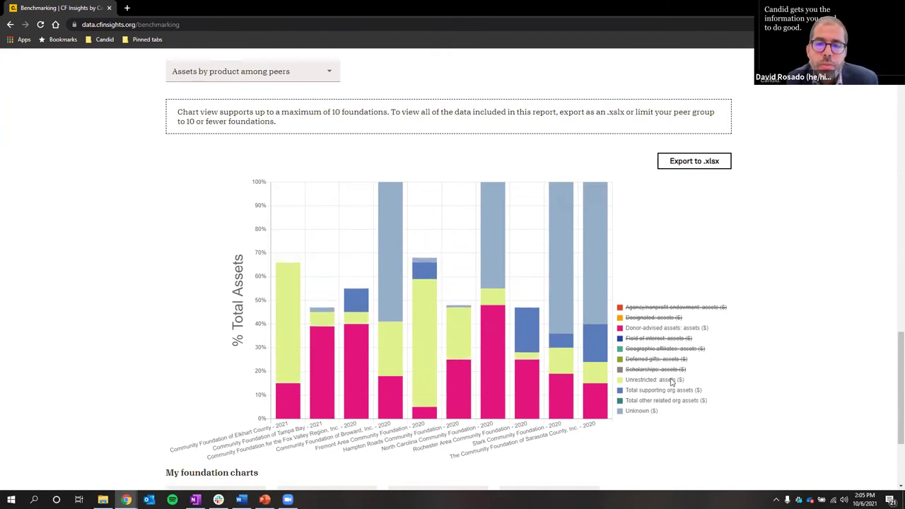
pyautogui.click(671, 380)
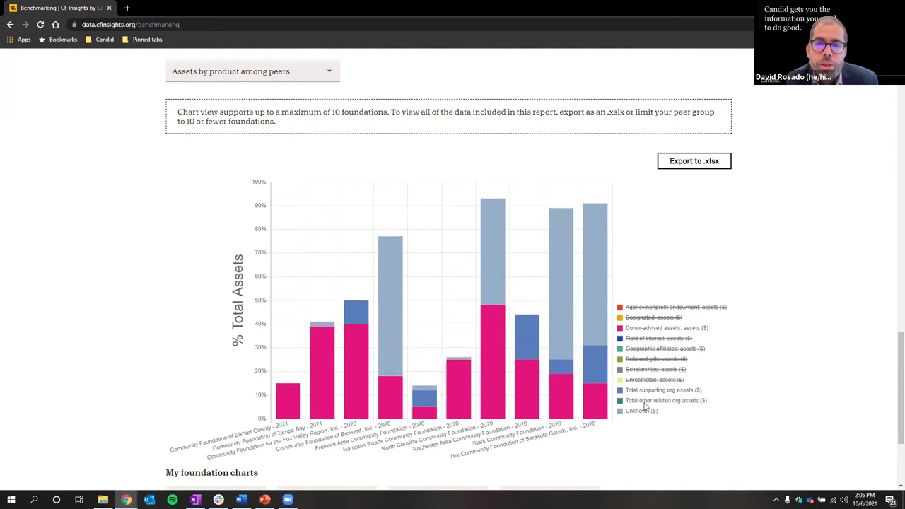
pyautogui.click(645, 402)
pyautogui.click(650, 390)
pyautogui.click(631, 411)
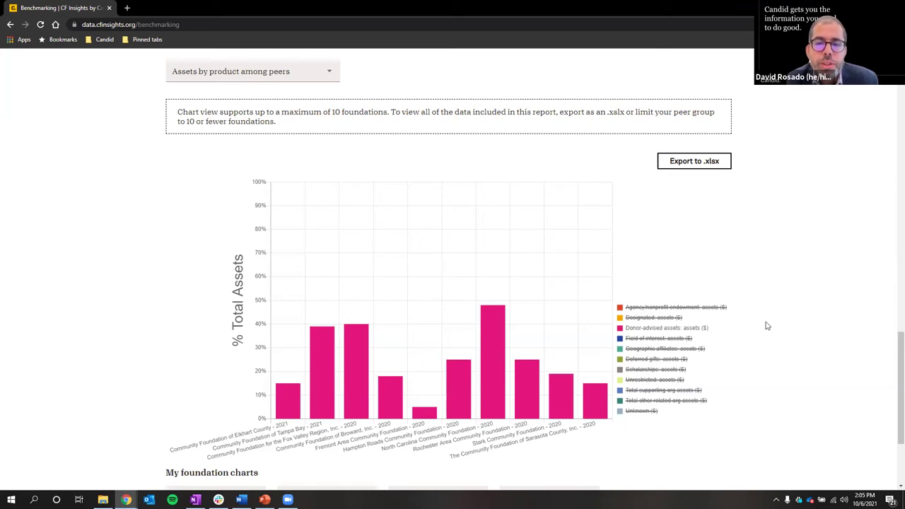
# - Show all the hidden asset categories in the Assets by product among peers chart again, from Agency/nonprofit endowment through Unknown ($)
pyautogui.moveTo(335, 396)
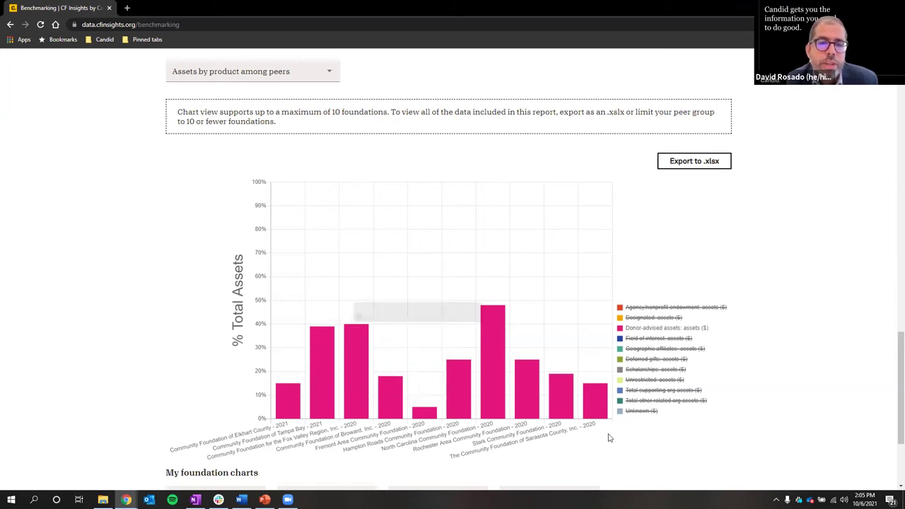
pyautogui.click(668, 317)
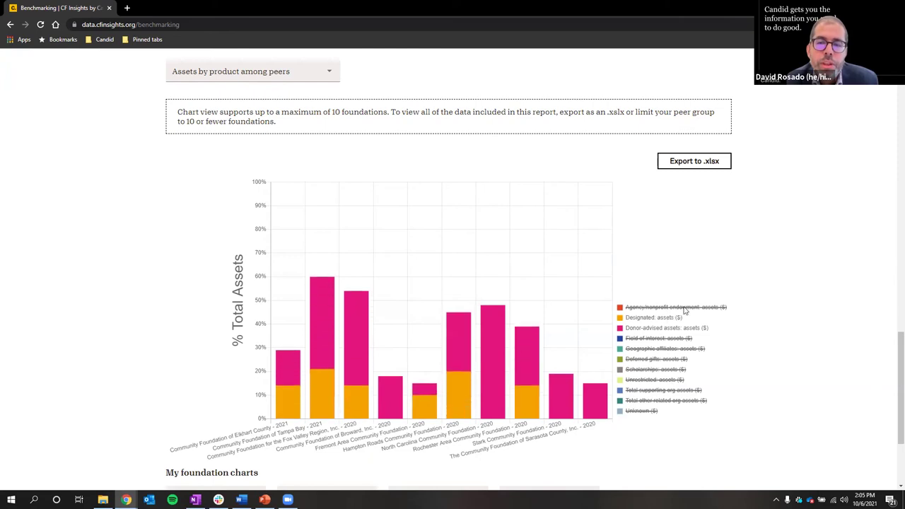
pyautogui.click(675, 308)
pyautogui.click(679, 340)
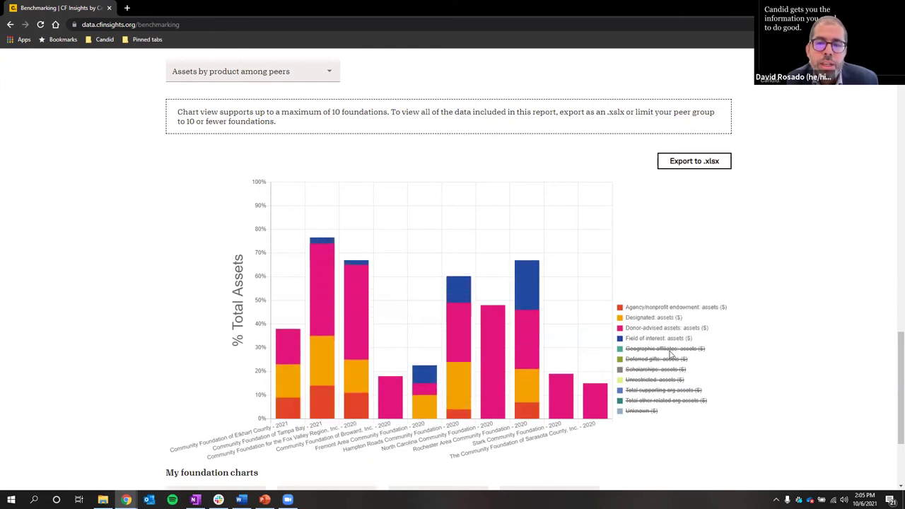
pyautogui.click(673, 349)
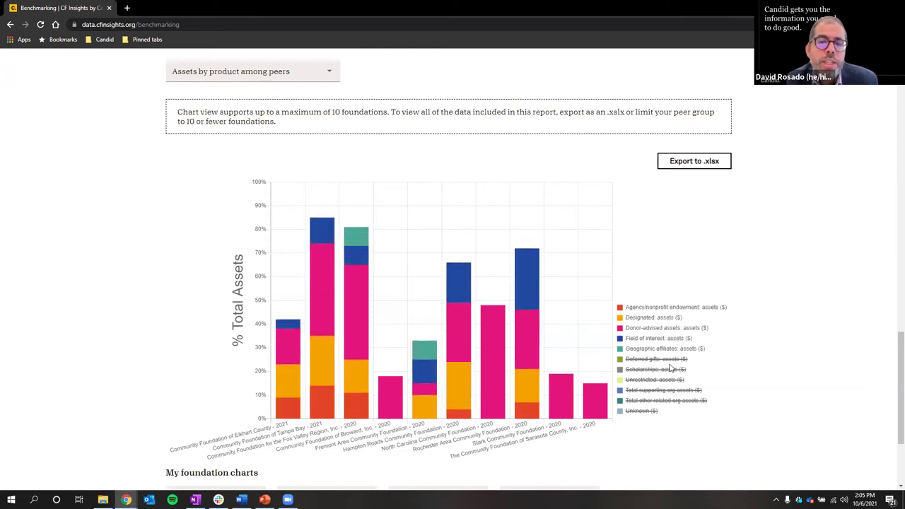
pyautogui.click(674, 359)
pyautogui.click(676, 369)
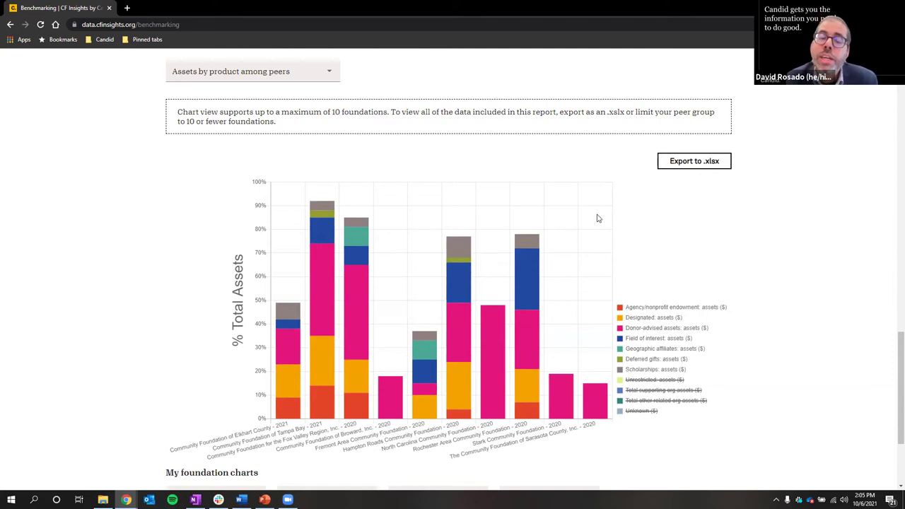
pyautogui.click(669, 385)
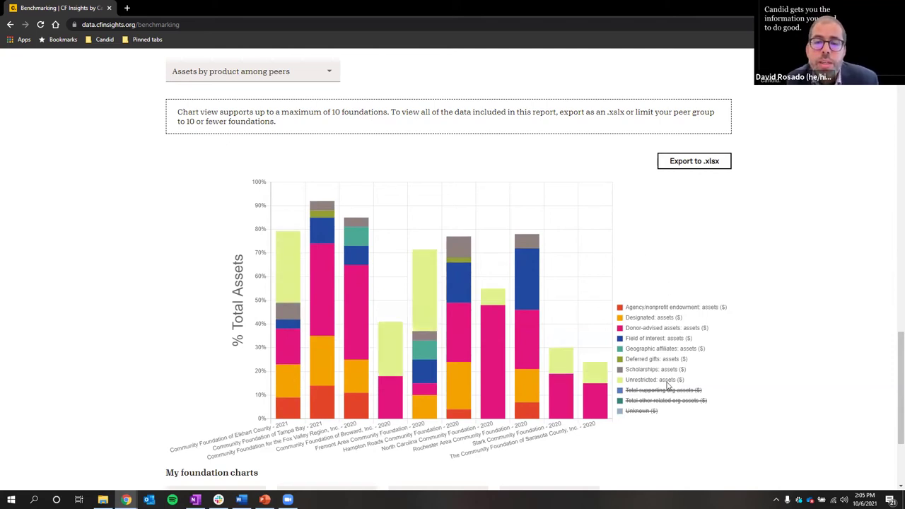
pyautogui.click(665, 391)
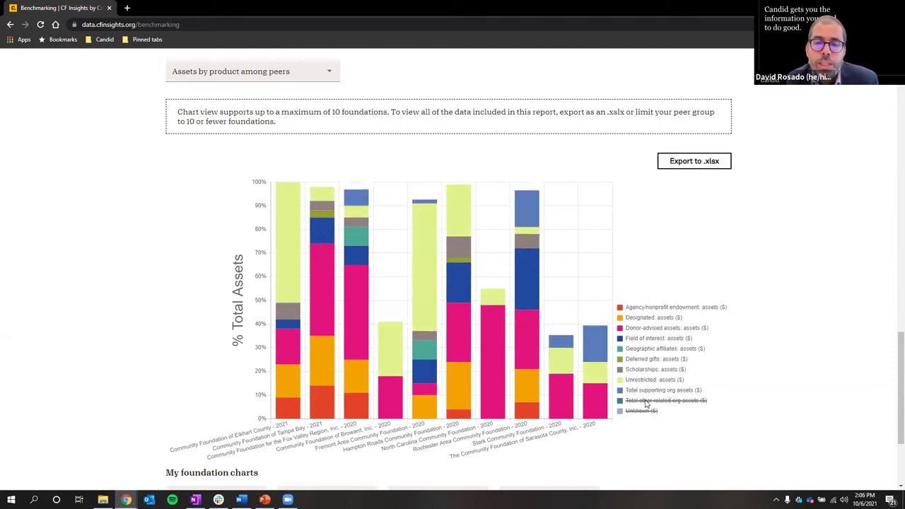
pyautogui.click(646, 402)
pyautogui.click(644, 409)
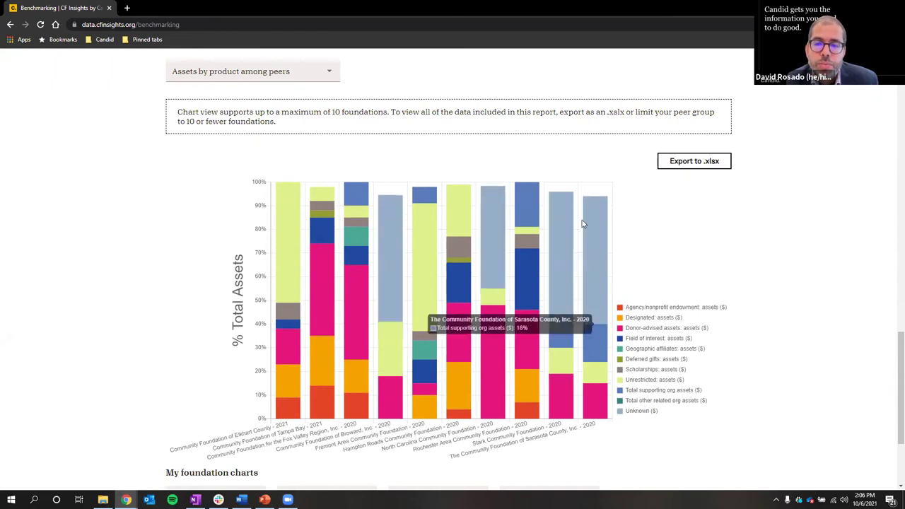
# - Export the Assets by product among peers chart data as an .xlsx file and open the downloaded workbook in a maximized Excel window
pyautogui.rightClick(542, 233)
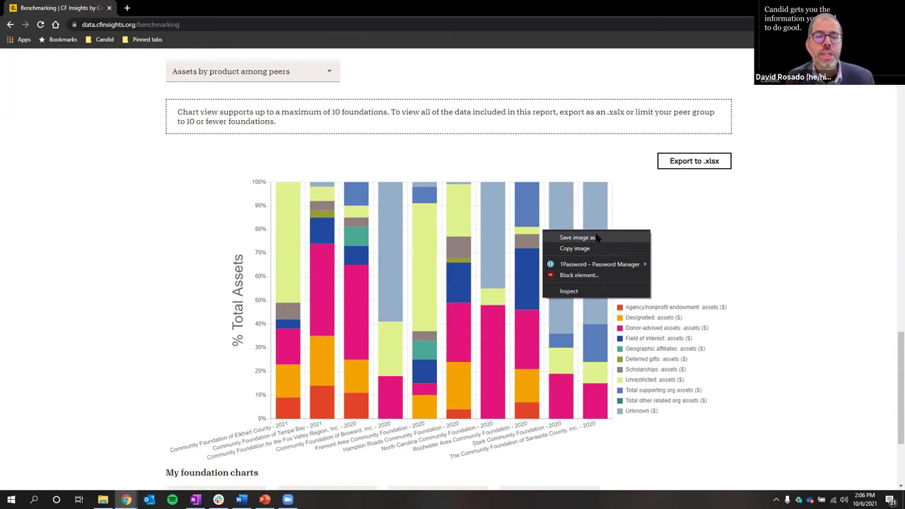
pyautogui.click(717, 230)
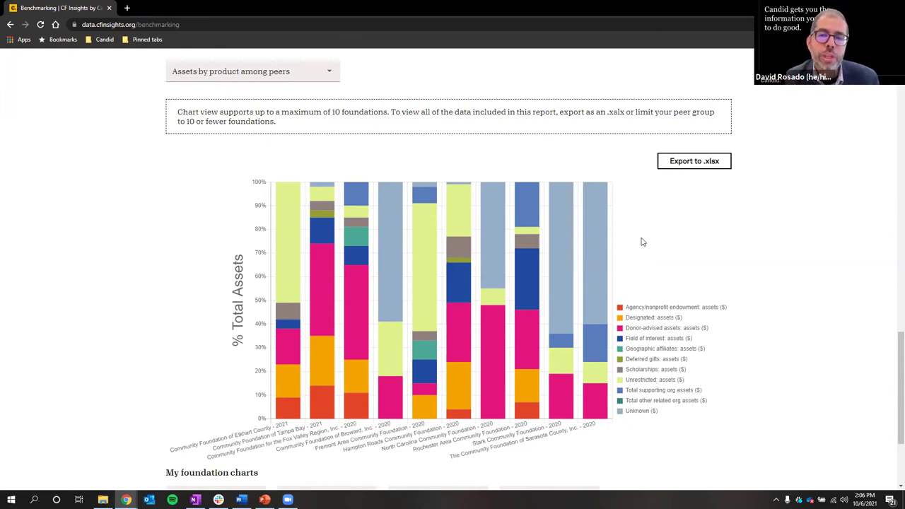
pyautogui.click(697, 161)
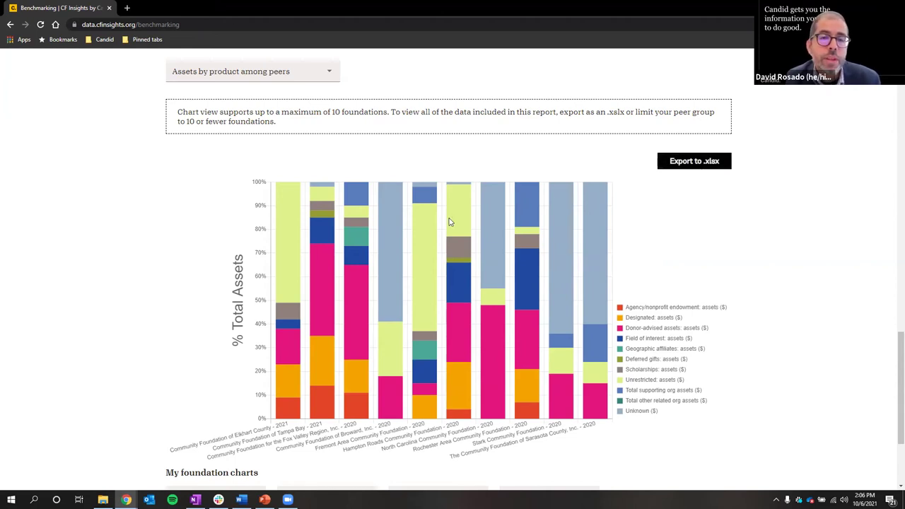
pyautogui.click(283, 212)
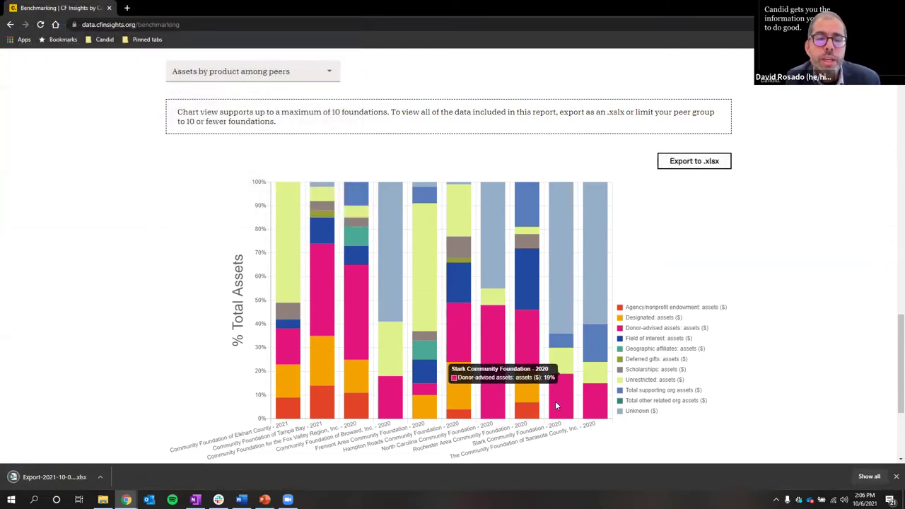
pyautogui.click(76, 484)
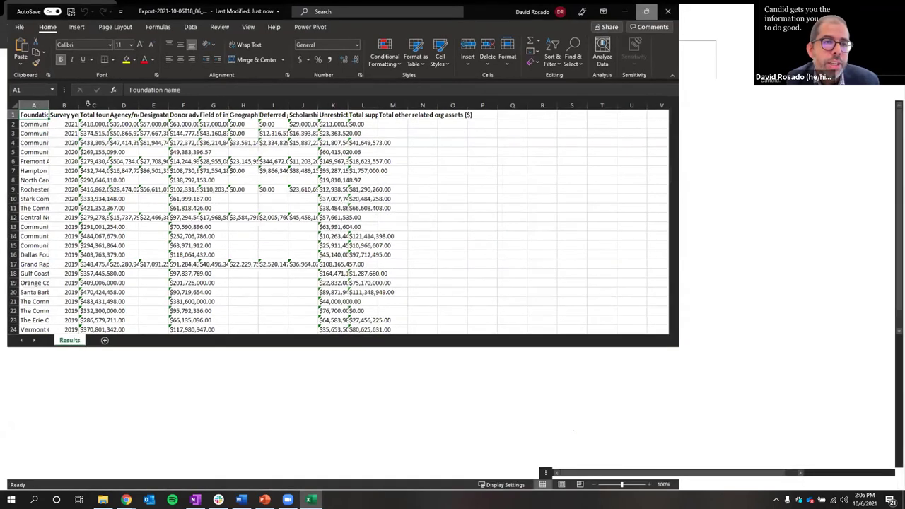
pyautogui.press('super+Up')
# - Fit the widths of the Foundation name column and the asset columns to their contents
pyautogui.moveTo(87, 102); pyautogui.dragTo(364, 85)
pyautogui.doubleClick(103, 100)
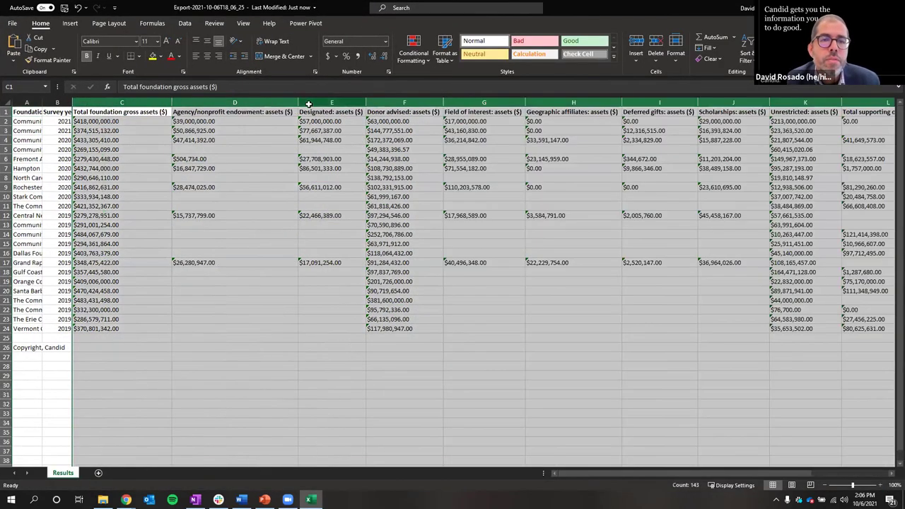
pyautogui.click(400, 124)
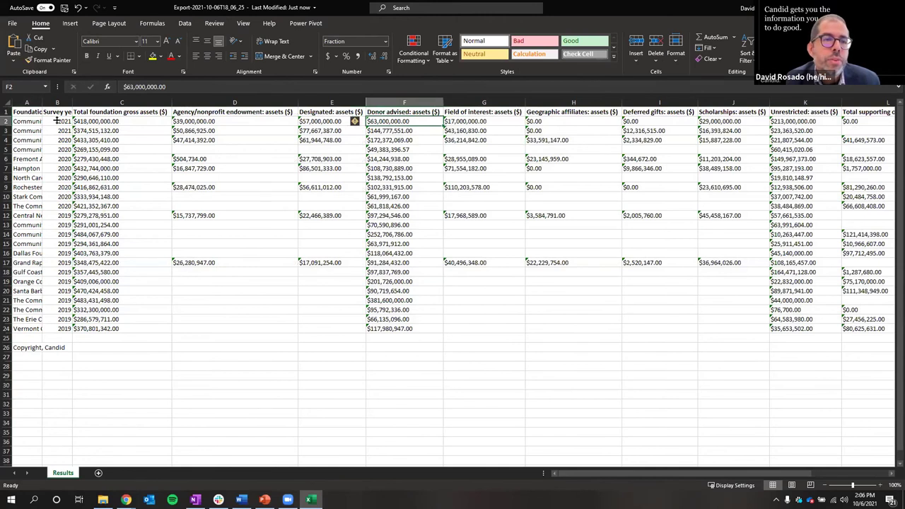
pyautogui.doubleClick(42, 103)
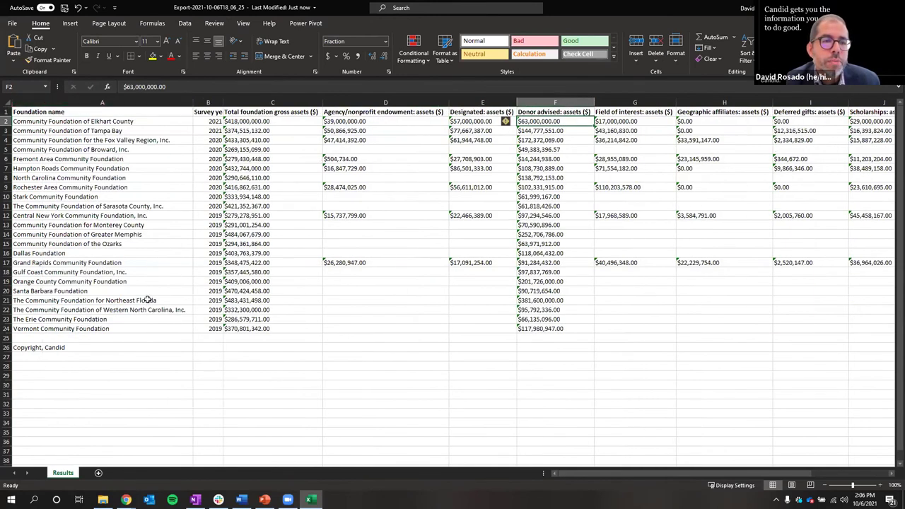
# - Examine the donor advised assets of Rochester Area Community Foundation and Stark Community Foundation, and close the workbook
pyautogui.click(129, 196)
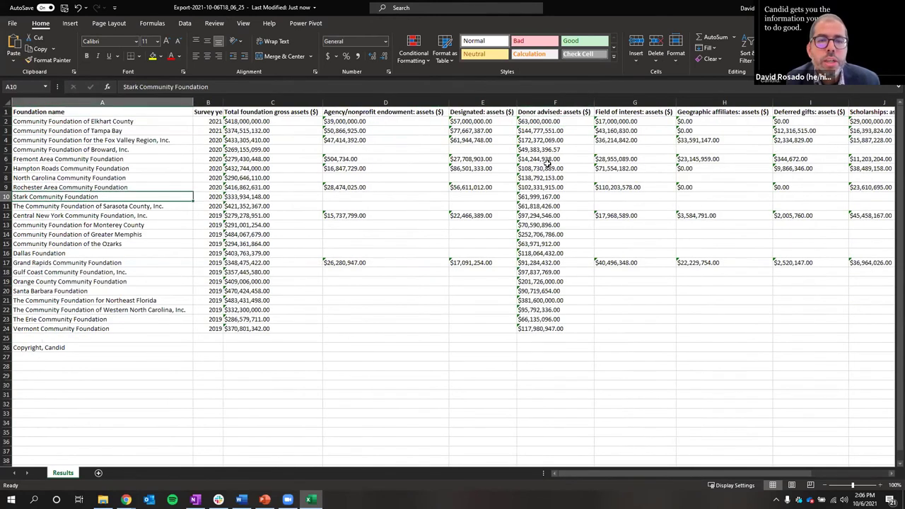
pyautogui.click(544, 188)
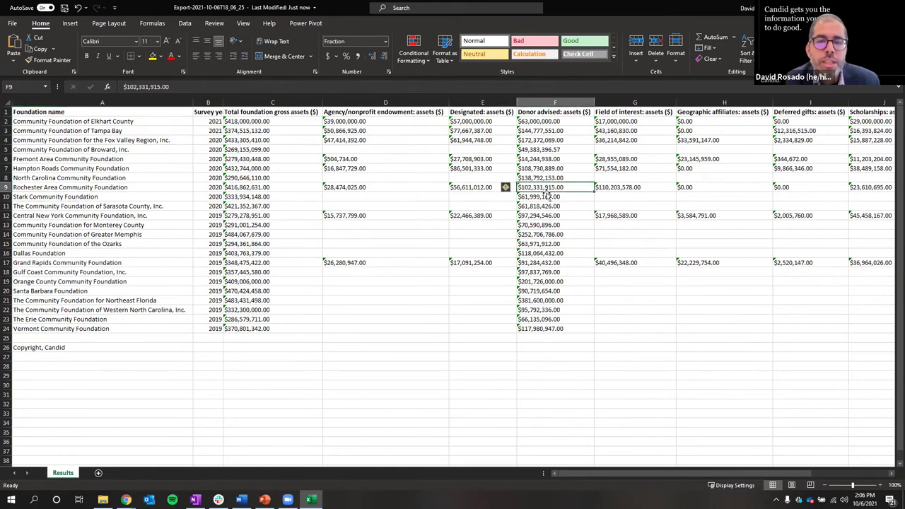
pyautogui.click(551, 197)
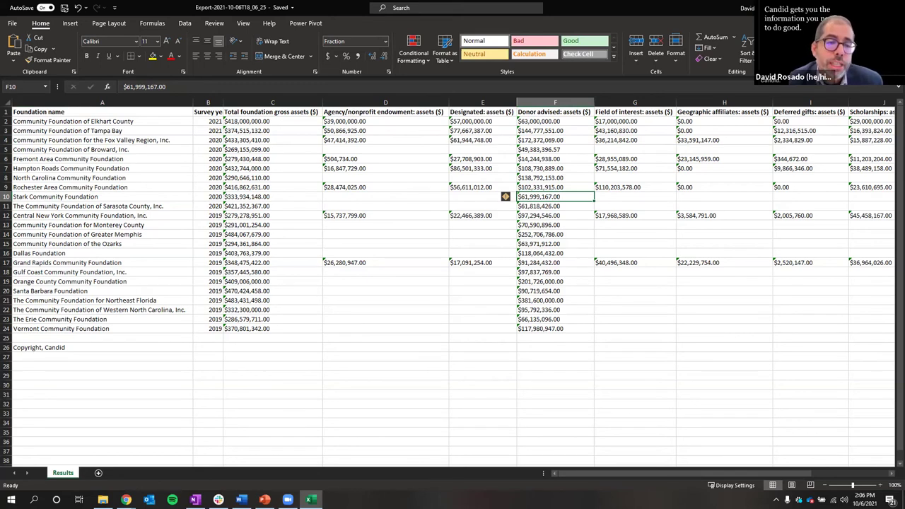
pyautogui.hotkey('ctrl', 'w')
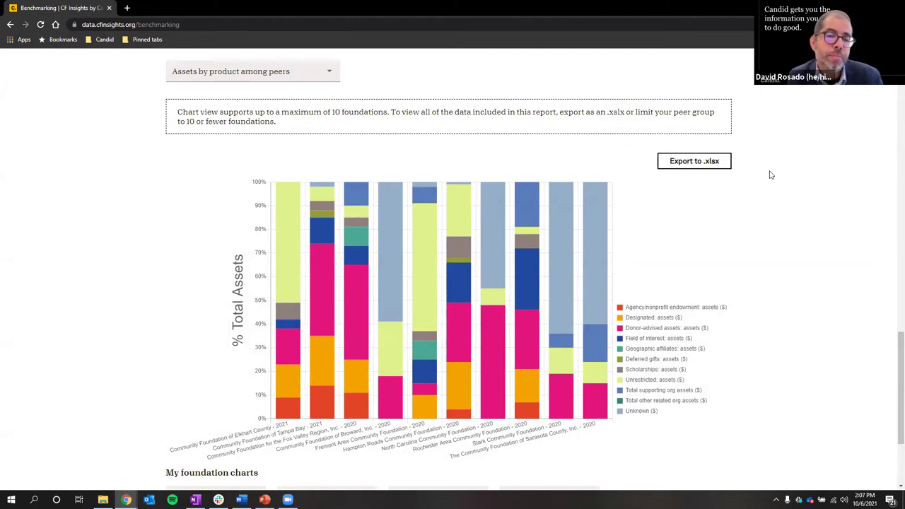
# - Switch the peer group chart to Year over year assets among peers
pyautogui.scroll(1, 481, 222)
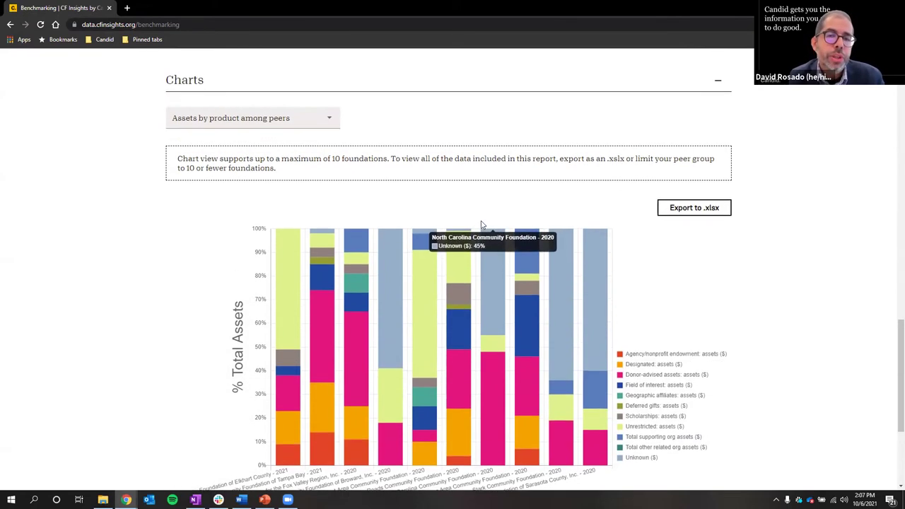
pyautogui.click(319, 121)
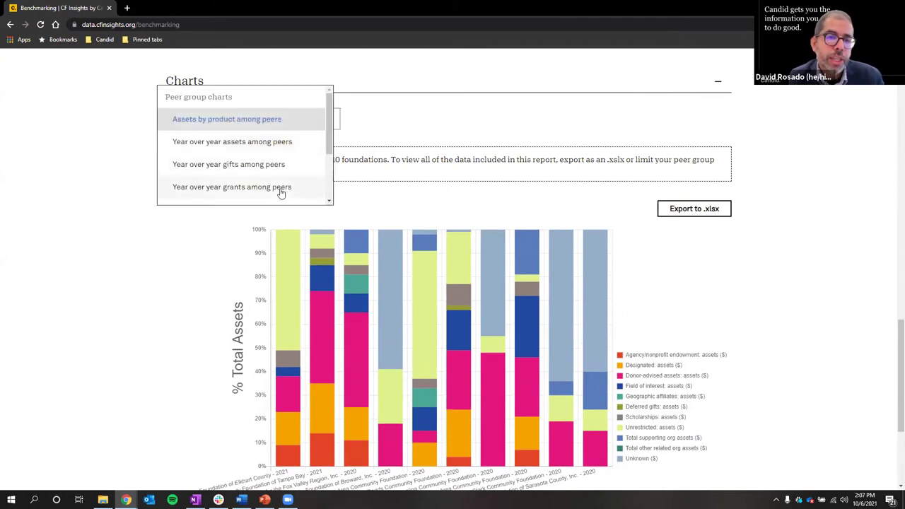
pyautogui.scroll(-1, 281, 190)
pyautogui.scroll(1, 282, 174)
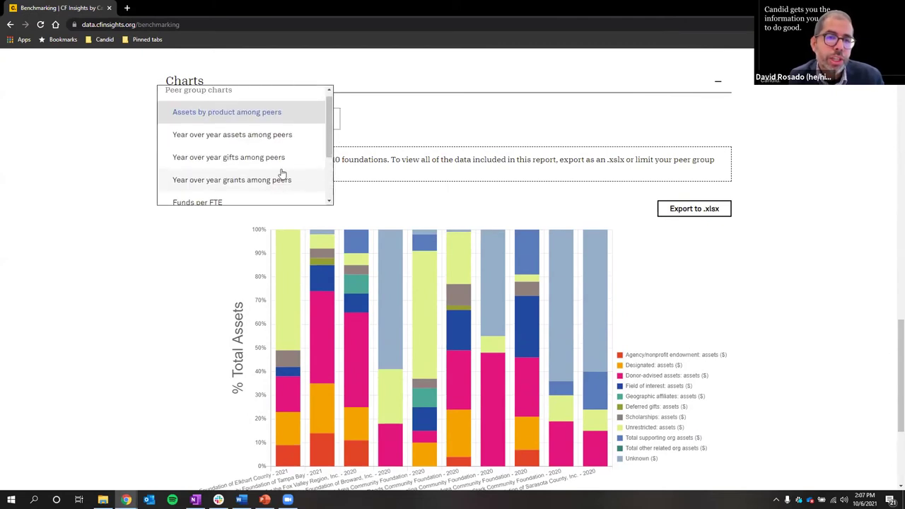
pyautogui.click(374, 135)
pyautogui.click(327, 123)
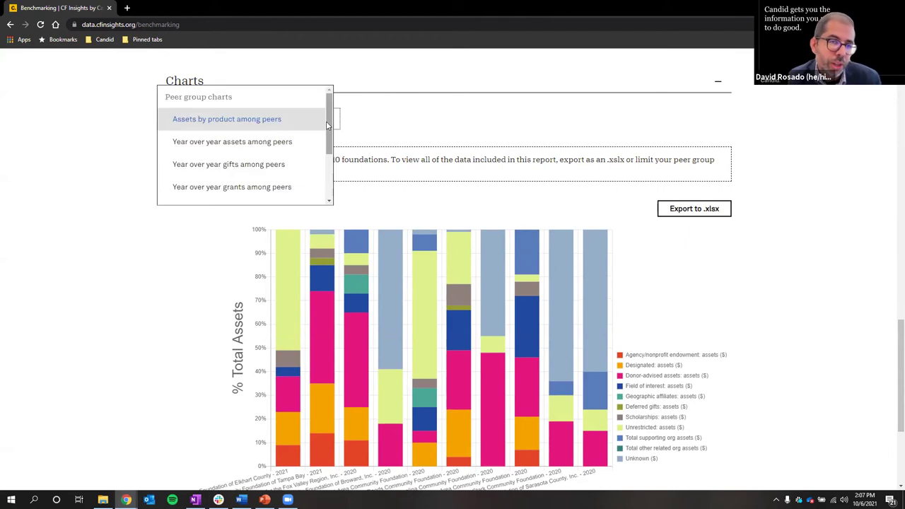
pyautogui.click(297, 144)
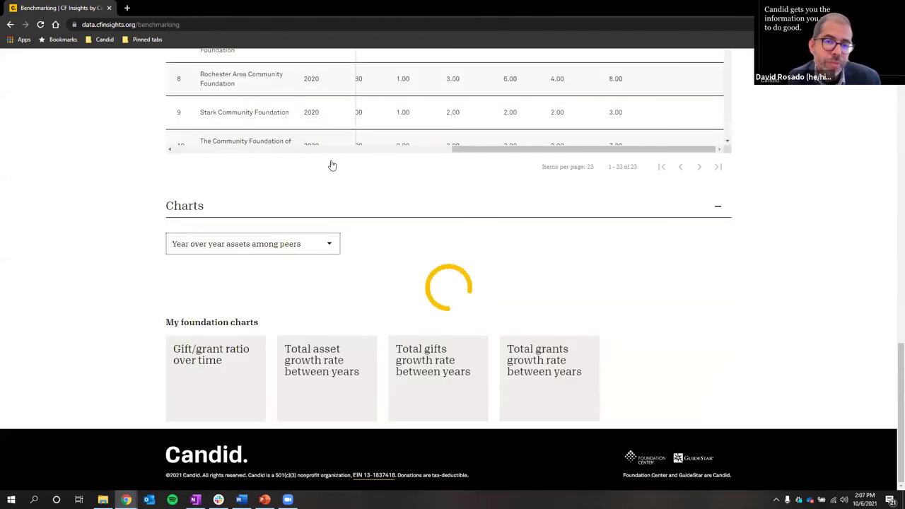
pyautogui.scroll(-2, 361, 182)
pyautogui.scroll(3, 821, 296)
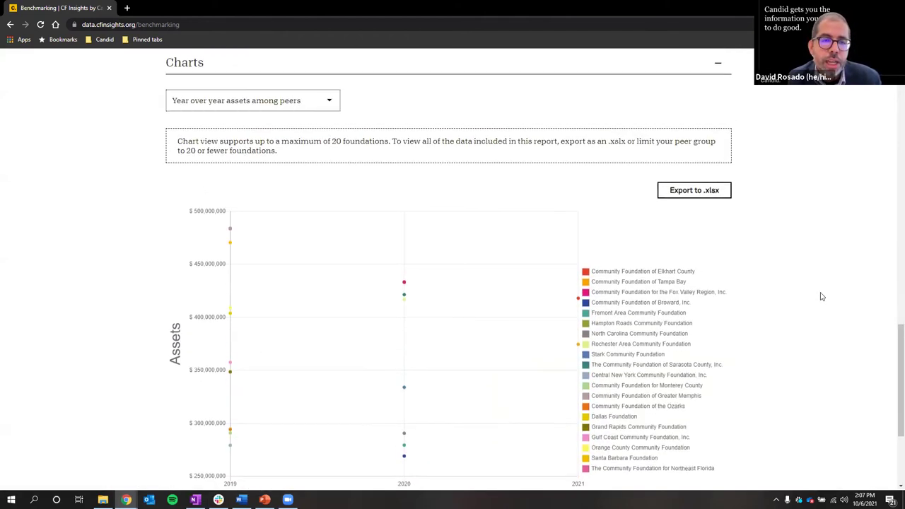
# - Turn off Show only most recent for each foundation, refresh the peer group results, and view the updated Year over year assets chart
pyautogui.scroll(7, 820, 296)
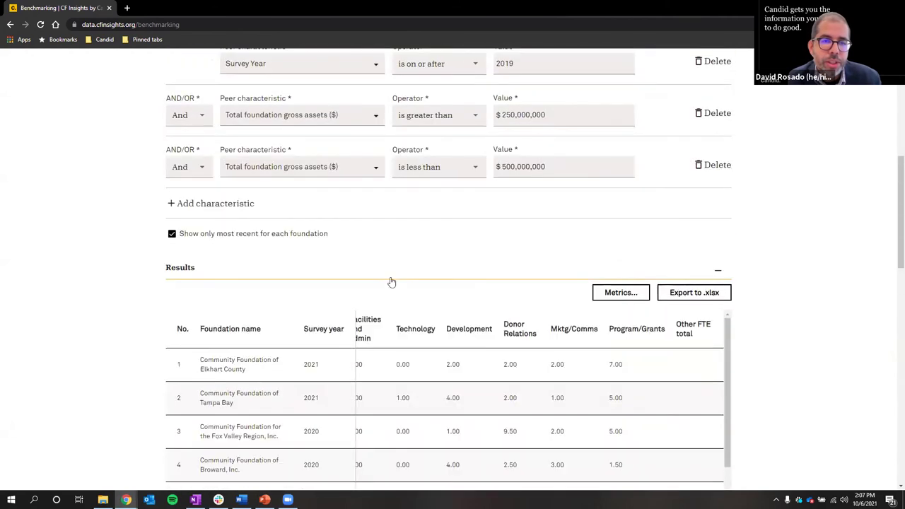
pyautogui.scroll(2, 798, 247)
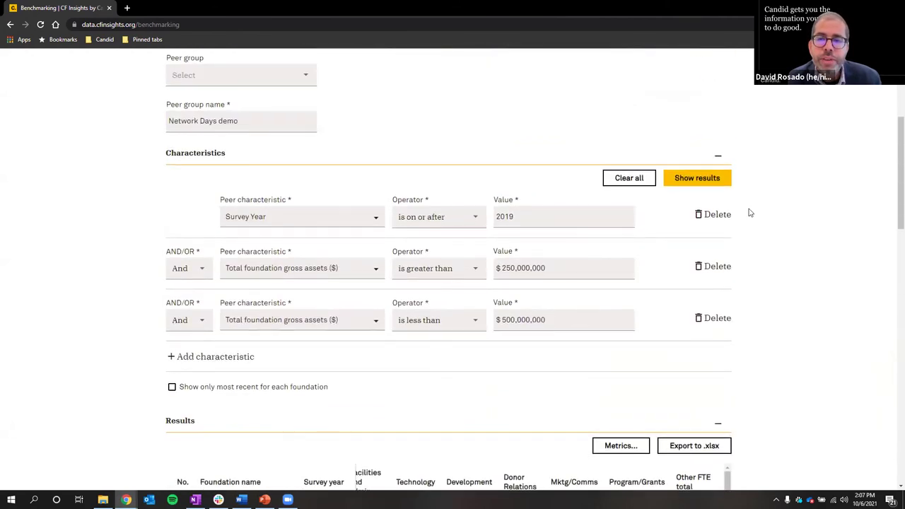
pyautogui.click(696, 178)
pyautogui.scroll(-8, 796, 318)
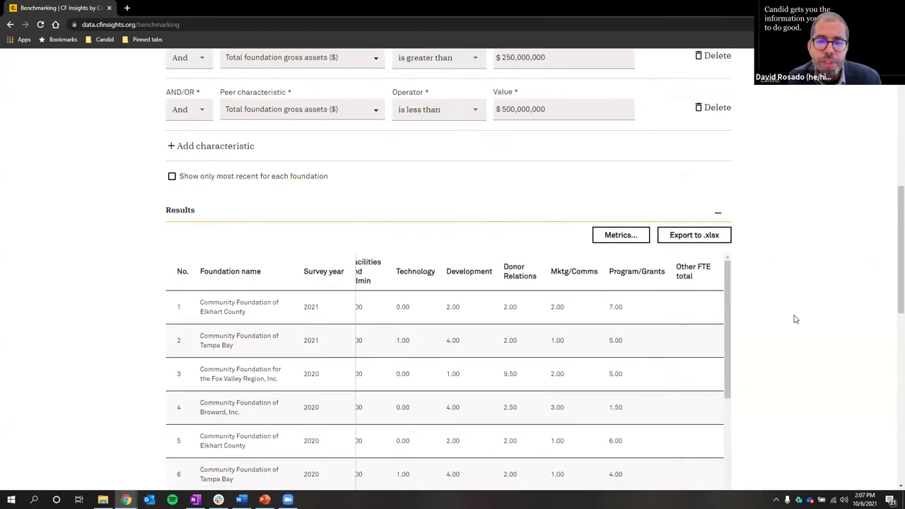
pyautogui.click(350, 358)
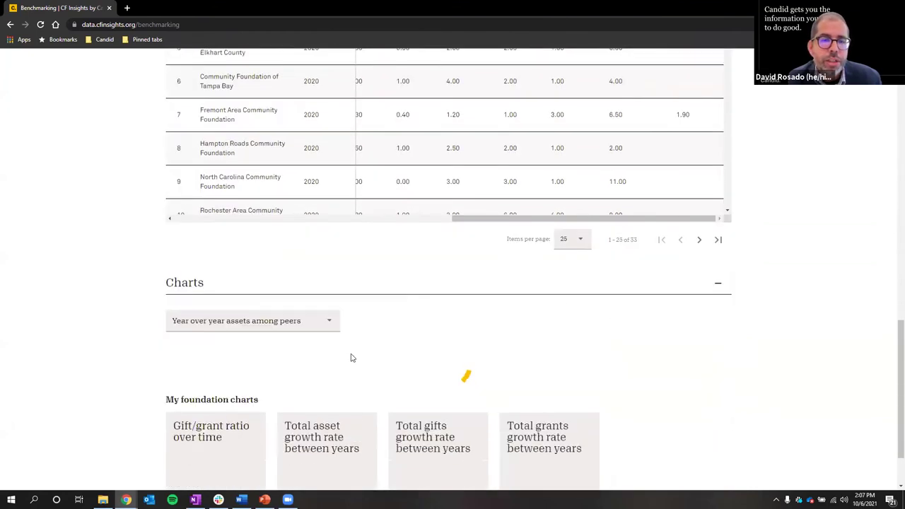
pyautogui.scroll(-3, 799, 337)
pyautogui.scroll(-1, 799, 338)
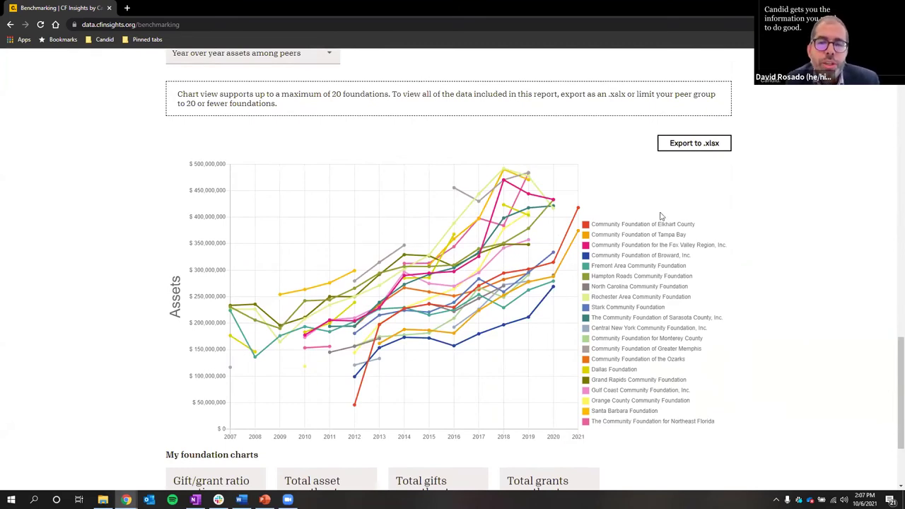
# - Hide the first six foundations, Community Foundation of Elkhart County through Hampton Roads Community Foundation, in the Year over year assets chart
pyautogui.moveTo(333, 94); pyautogui.dragTo(388, 95)
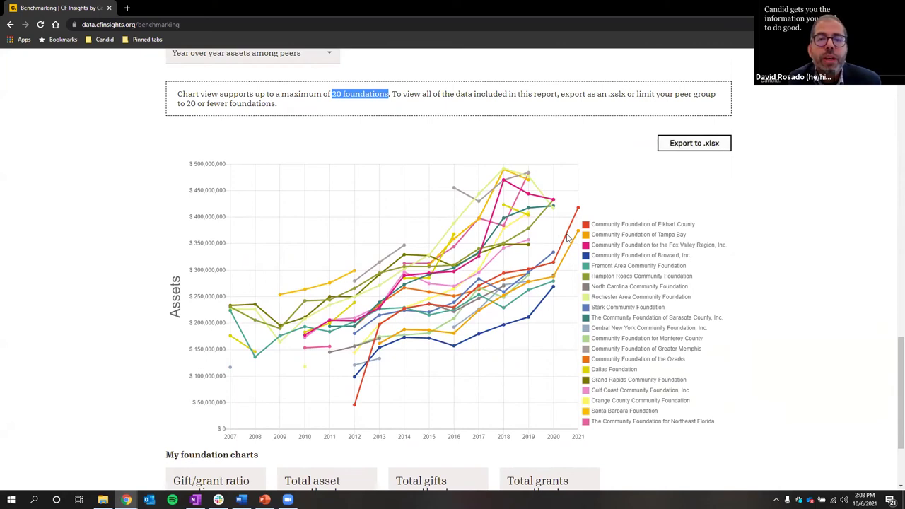
pyautogui.click(574, 212)
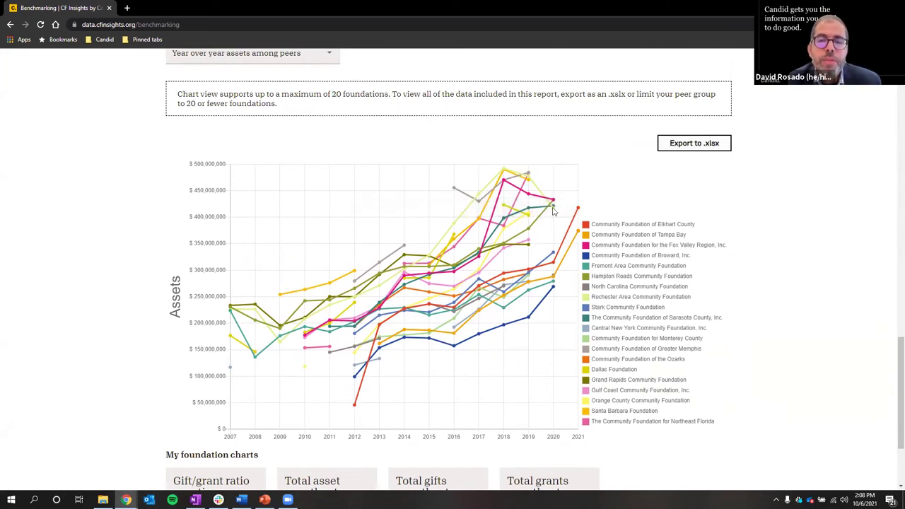
pyautogui.click(627, 225)
pyautogui.click(633, 244)
pyautogui.click(646, 234)
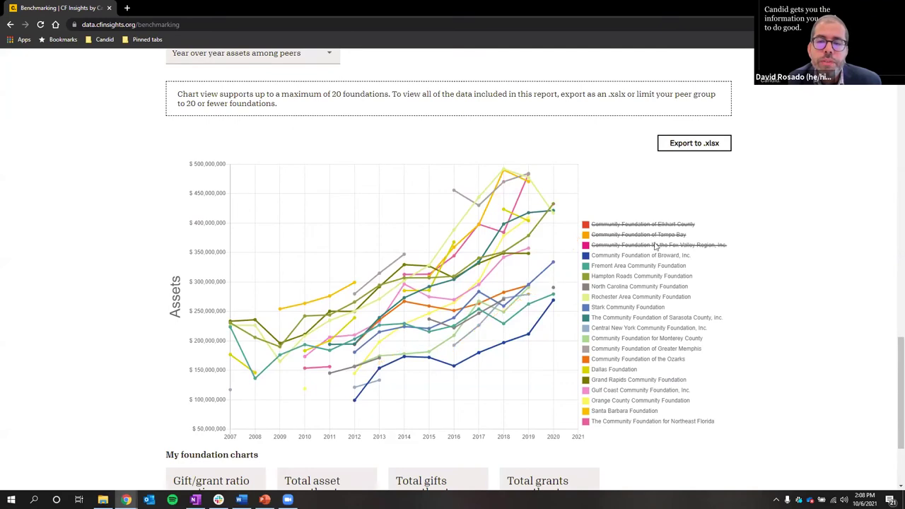
pyautogui.click(662, 260)
pyautogui.click(662, 266)
pyautogui.click(665, 276)
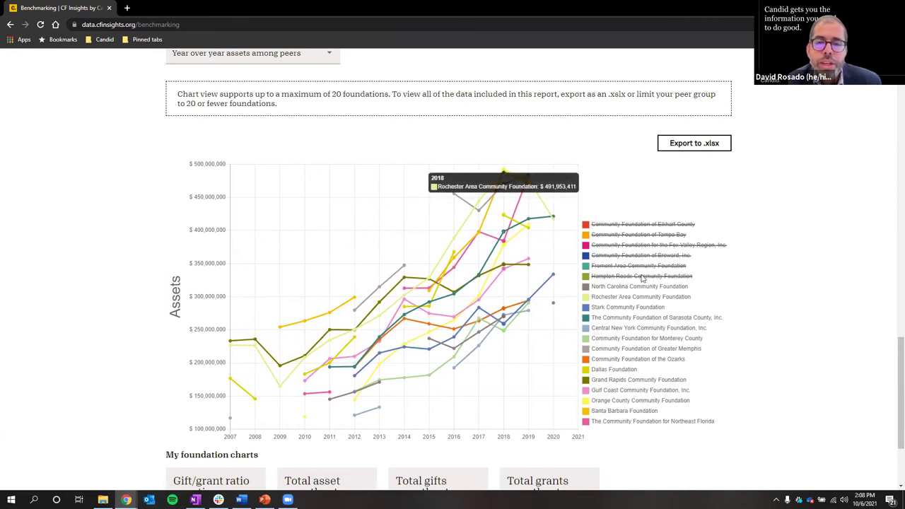
# - Hide Rochester Area, Greater Memphis, Northeast Florida and Santa Barbara foundations in the Year over year assets chart
pyautogui.click(648, 300)
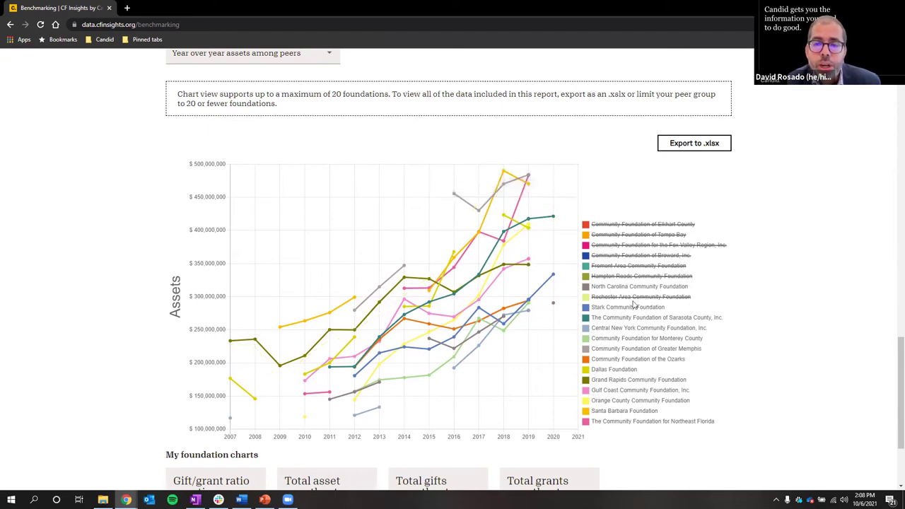
pyautogui.click(641, 349)
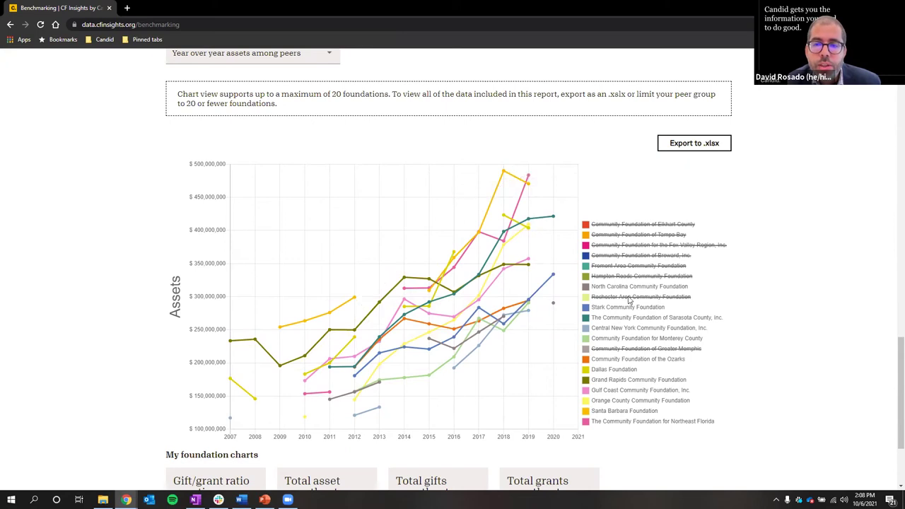
pyautogui.moveTo(530, 178)
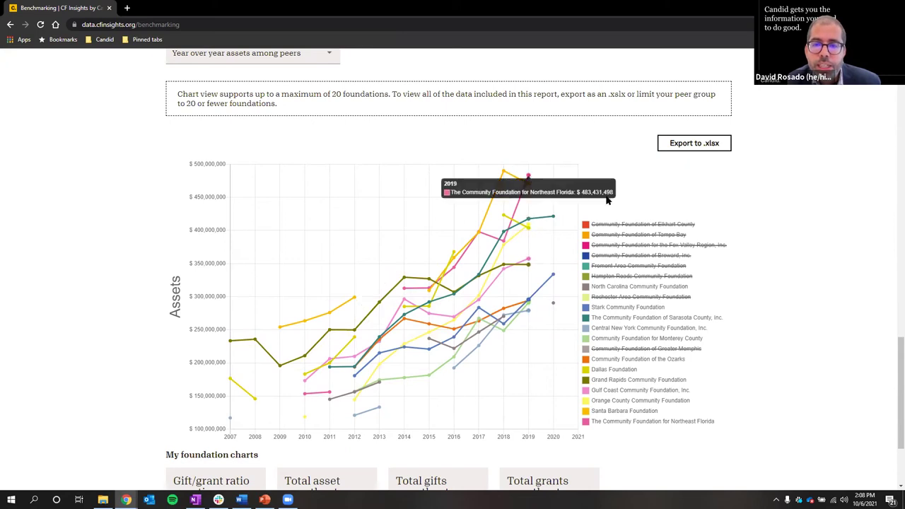
pyautogui.click(624, 421)
pyautogui.moveTo(504, 172)
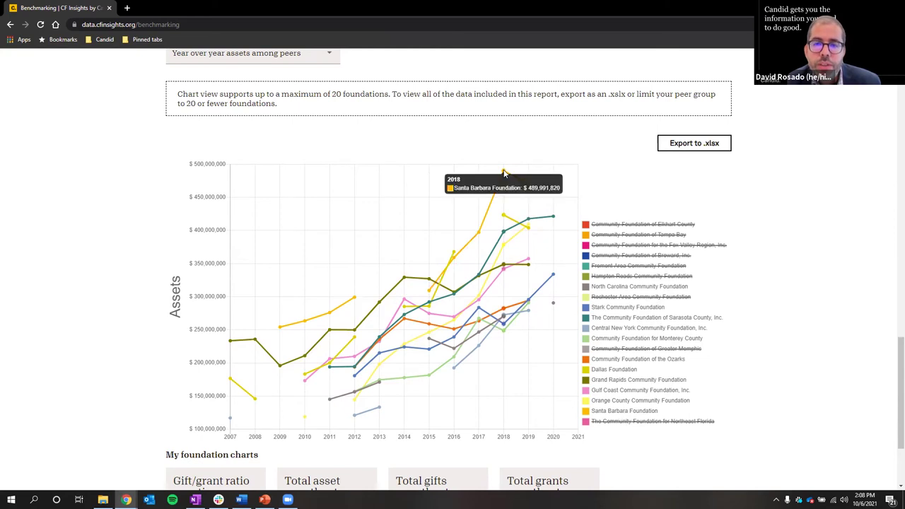
pyautogui.click(630, 412)
pyautogui.moveTo(554, 188)
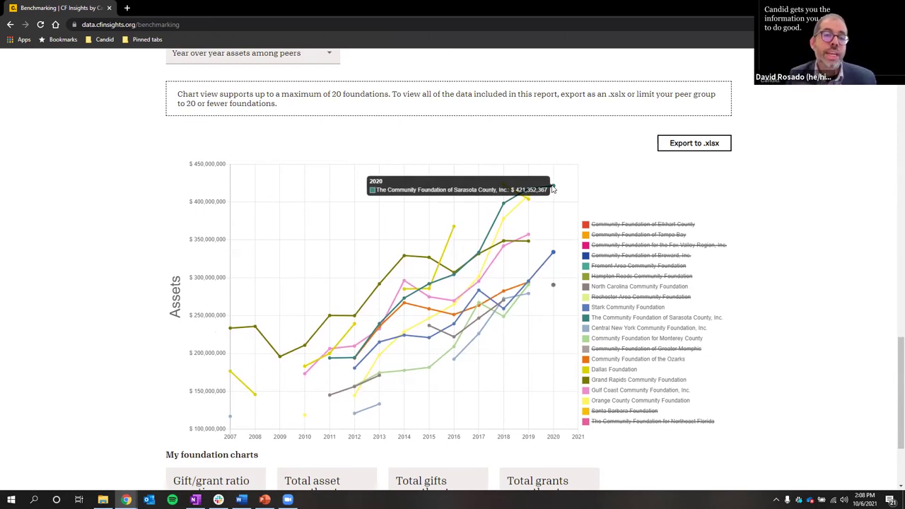
# - Open the Gift/grant ratio over time chart under My foundation charts and inspect the 2018 gifts ratio
pyautogui.scroll(-1, 778, 344)
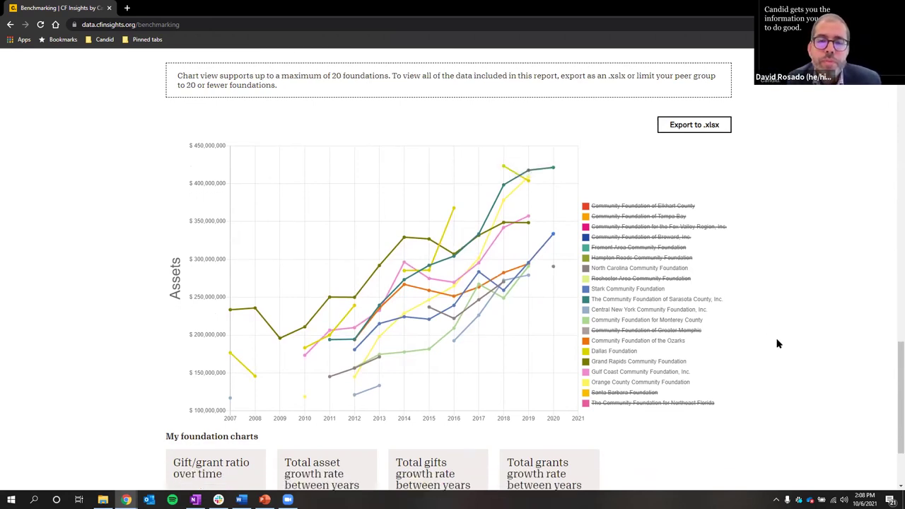
pyautogui.scroll(1, 778, 344)
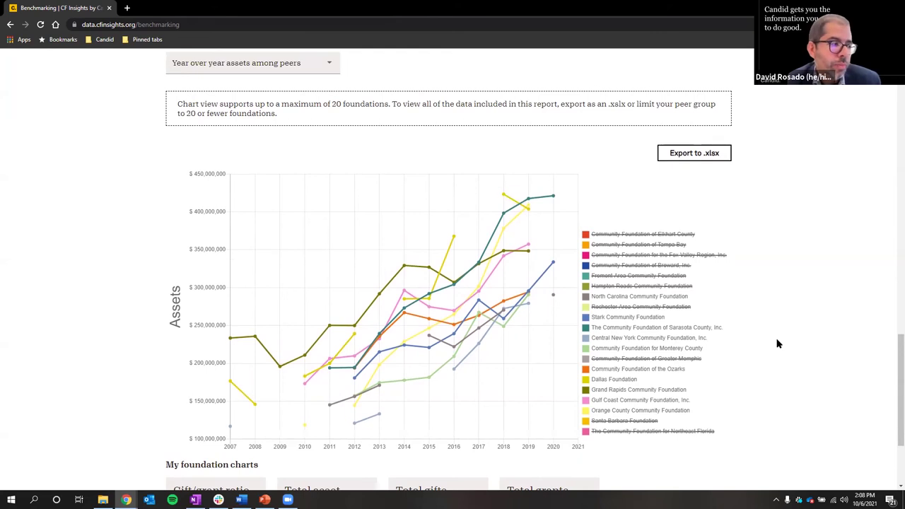
pyautogui.scroll(-3, 778, 344)
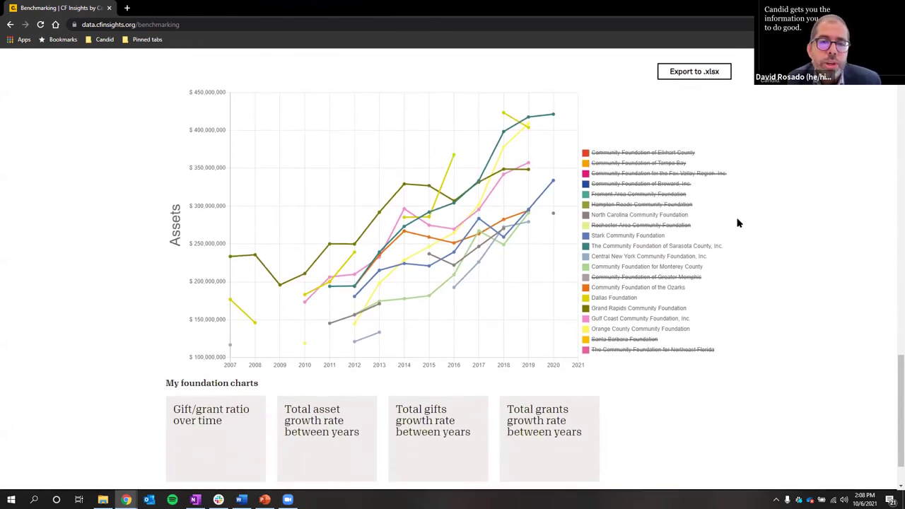
pyautogui.scroll(-2, 780, 205)
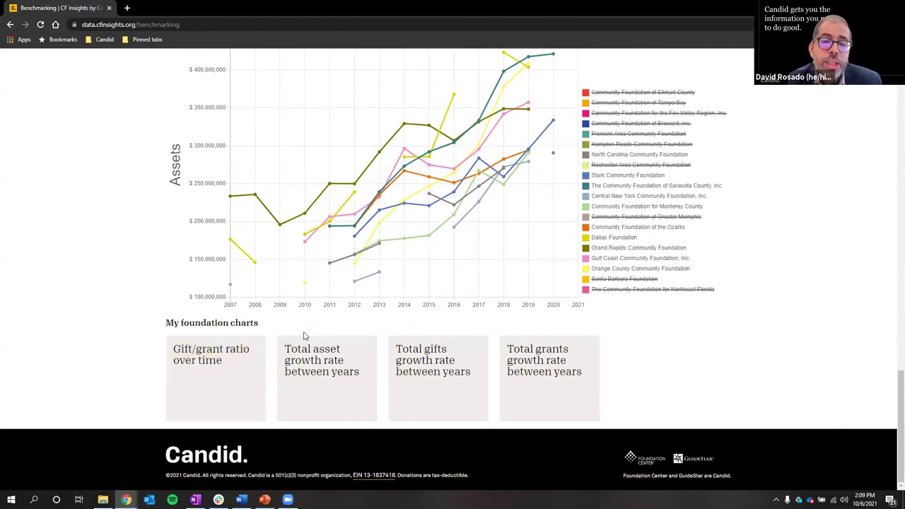
pyautogui.click(187, 387)
pyautogui.scroll(-5, 808, 345)
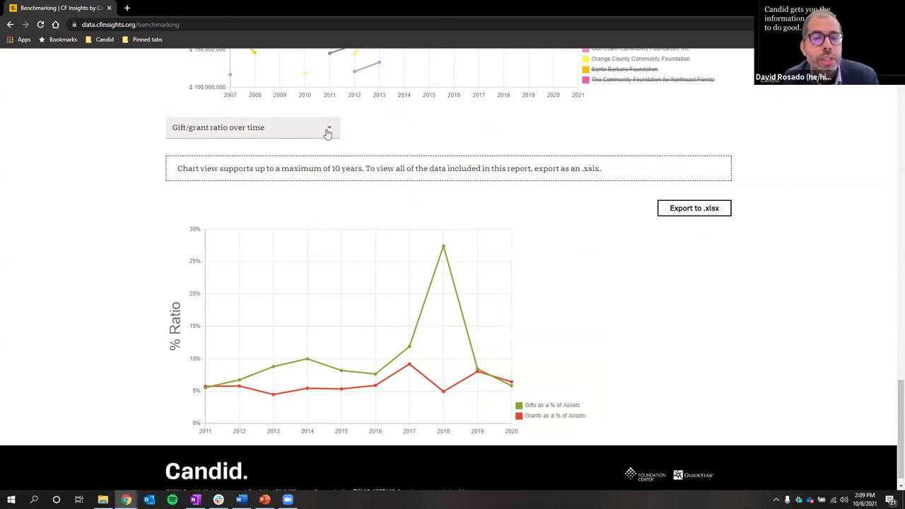
pyautogui.moveTo(445, 249)
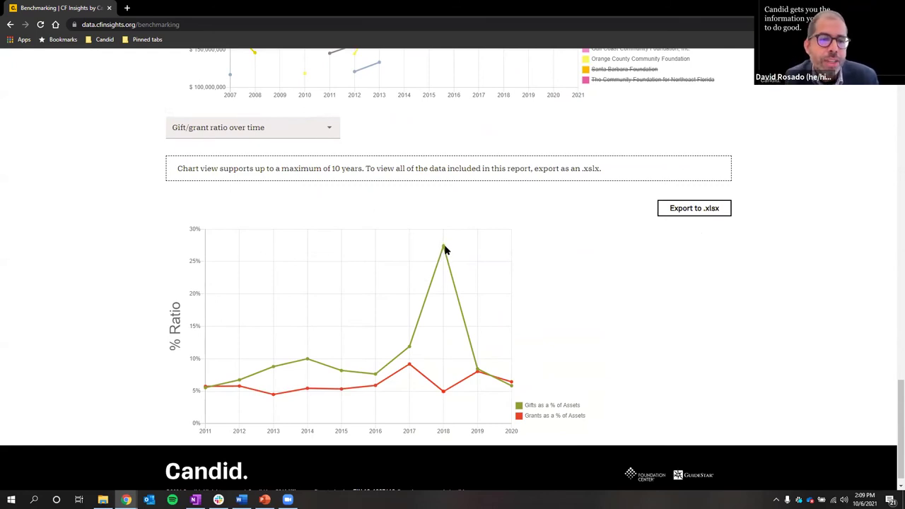
# - View the foundation's Total asset growth rate between years chart, followed by its Total gifts growth rate between years chart
pyautogui.click(292, 134)
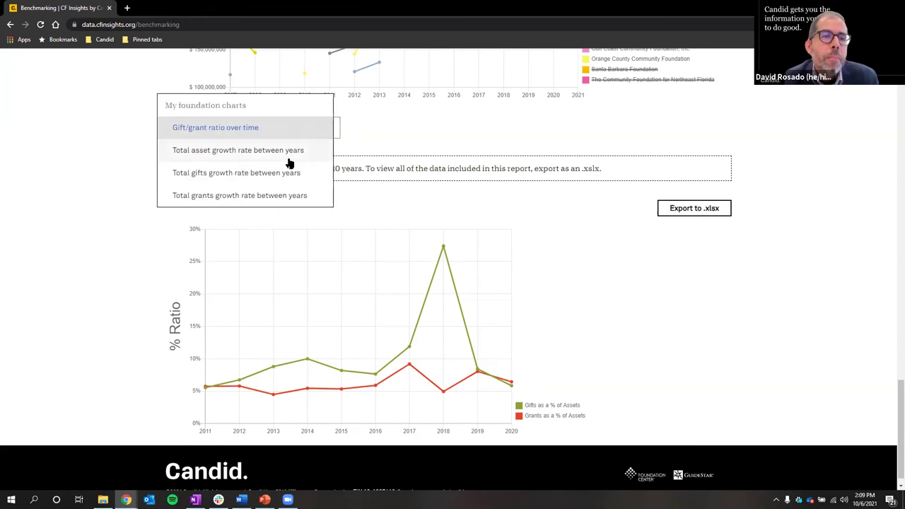
pyautogui.click(288, 158)
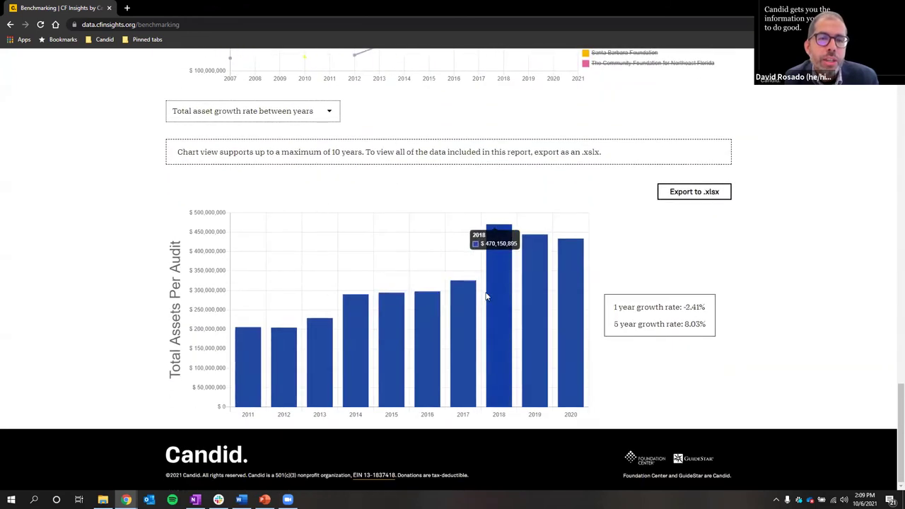
pyautogui.click(313, 112)
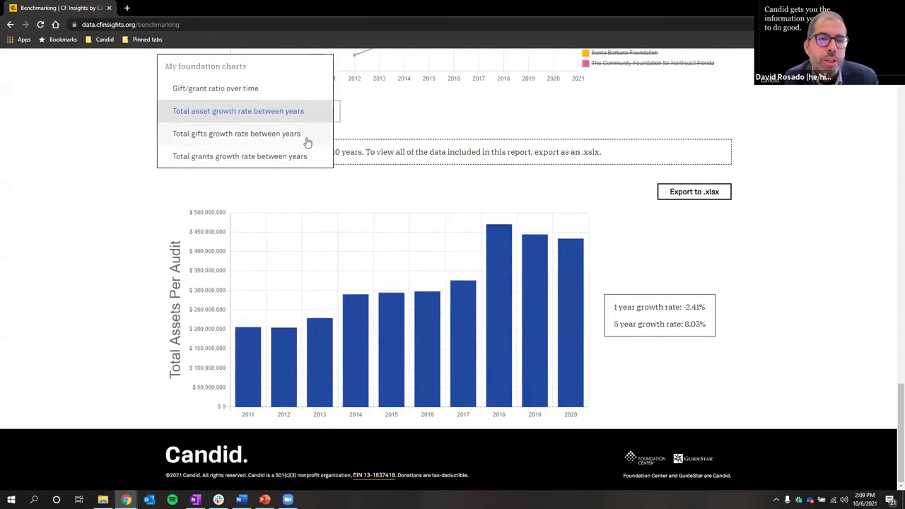
pyautogui.click(307, 141)
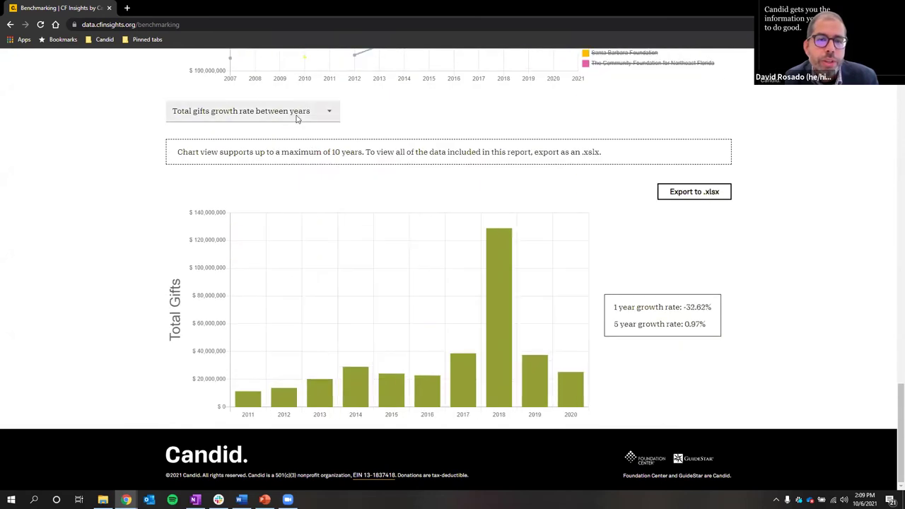
# - Switch the foundation chart to Total grants growth rate between years and inspect the yearly grant totals
pyautogui.click(297, 119)
pyautogui.click(296, 208)
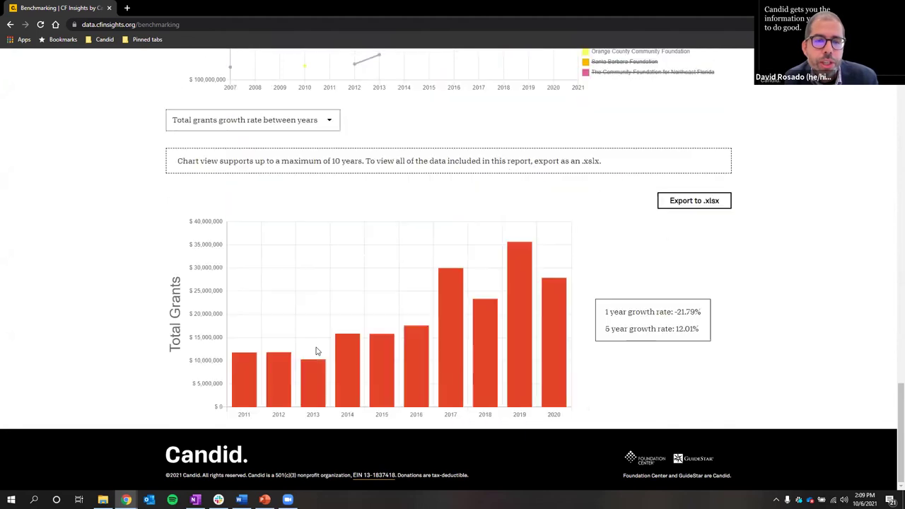
pyautogui.moveTo(316, 351)
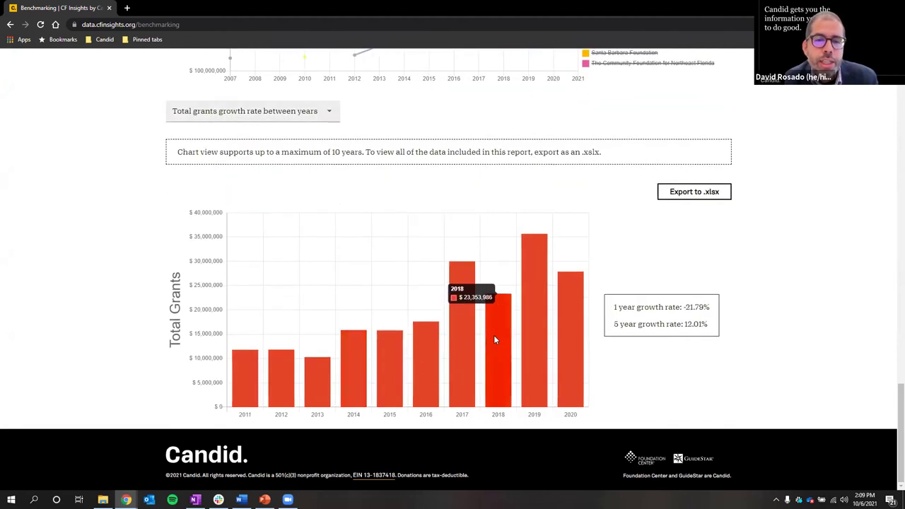
pyautogui.moveTo(427, 342)
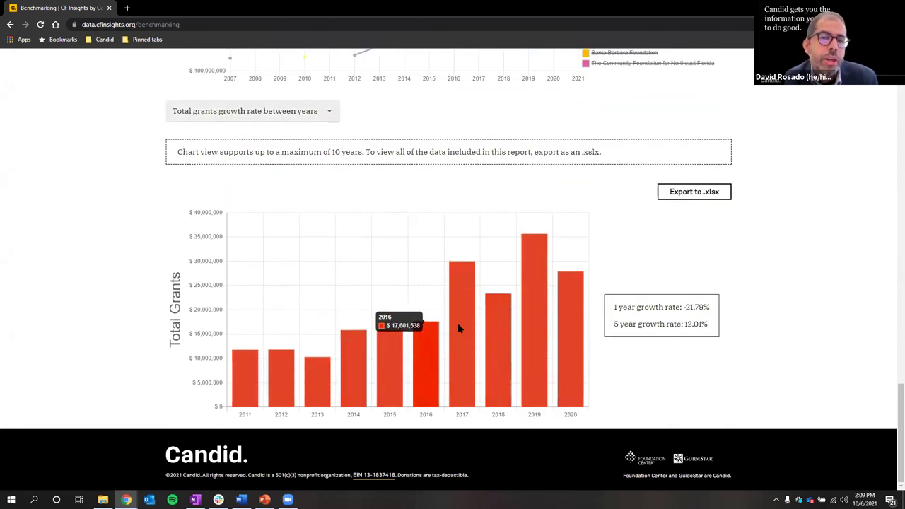
pyautogui.moveTo(473, 326)
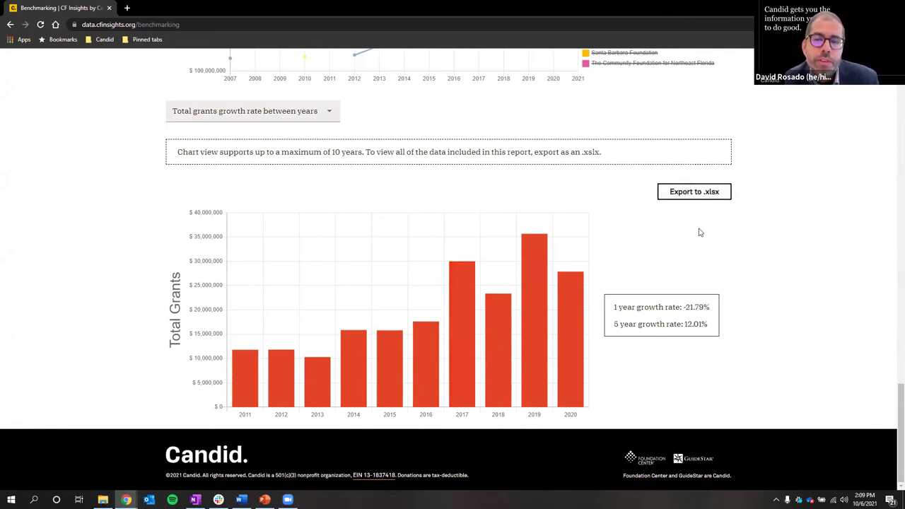
# - Review the Year over year assets chart, the peer group results table and the available My foundation charts options
pyautogui.scroll(1, 782, 303)
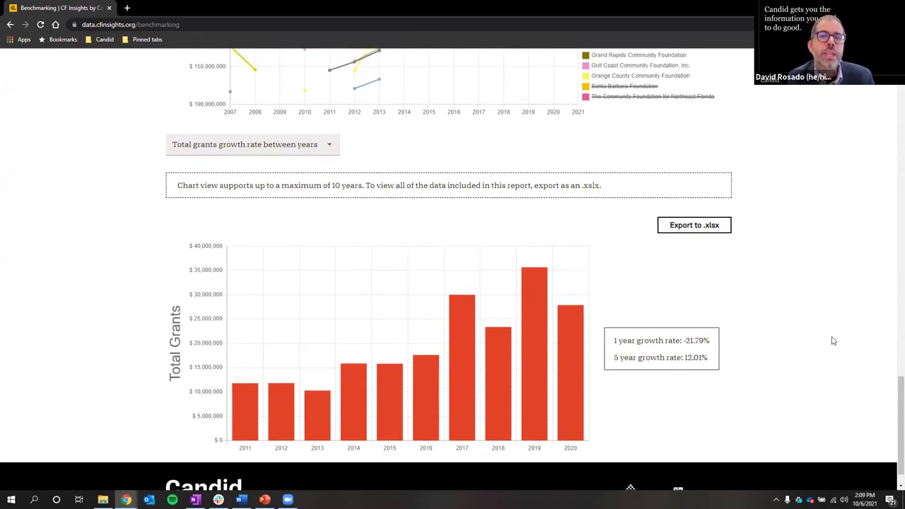
pyautogui.scroll(1, 833, 341)
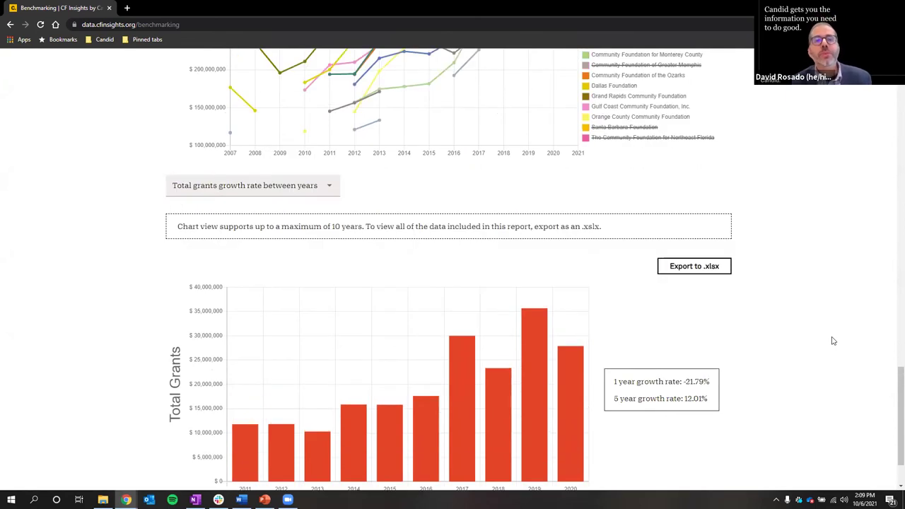
pyautogui.scroll(3, 833, 341)
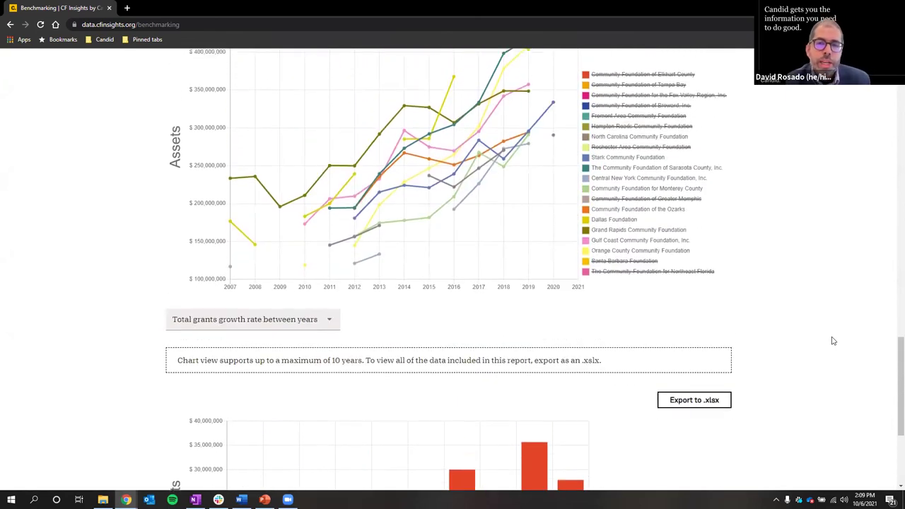
pyautogui.scroll(2, 828, 292)
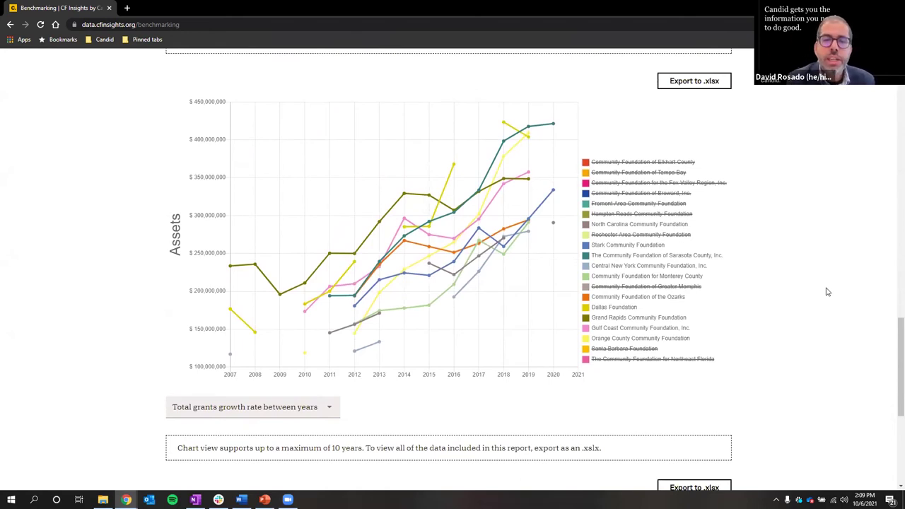
pyautogui.scroll(1, 828, 292)
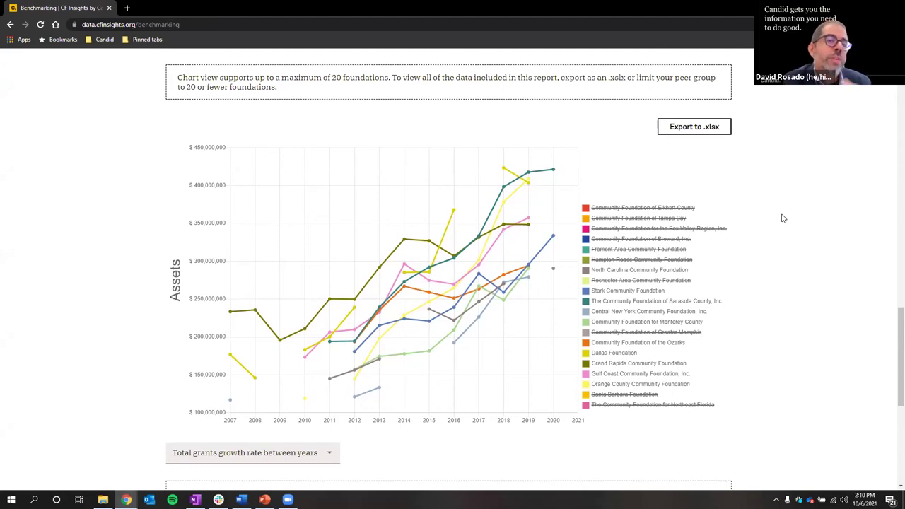
pyautogui.scroll(1, 783, 219)
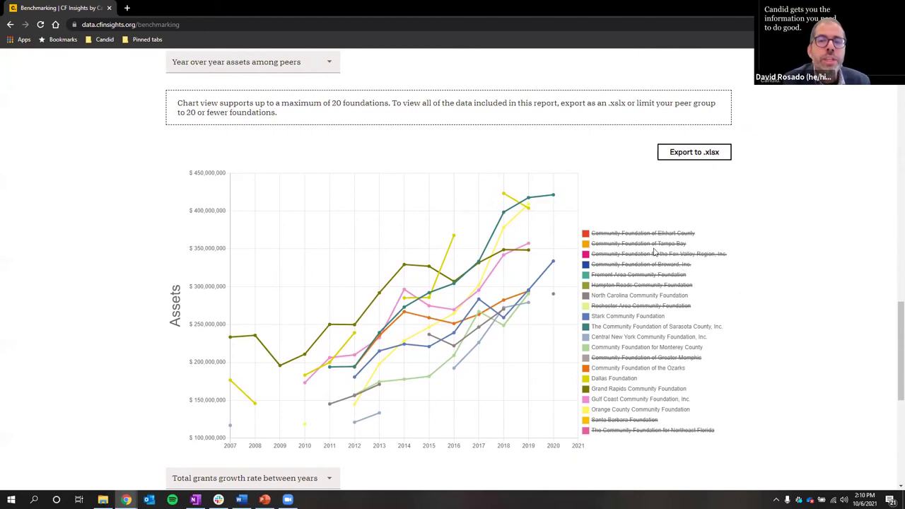
pyautogui.scroll(2, 758, 229)
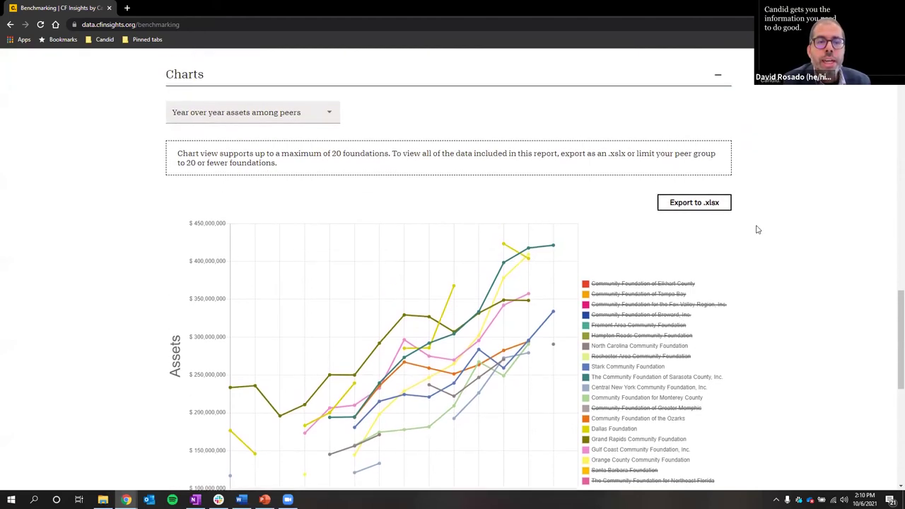
pyautogui.scroll(10, 758, 230)
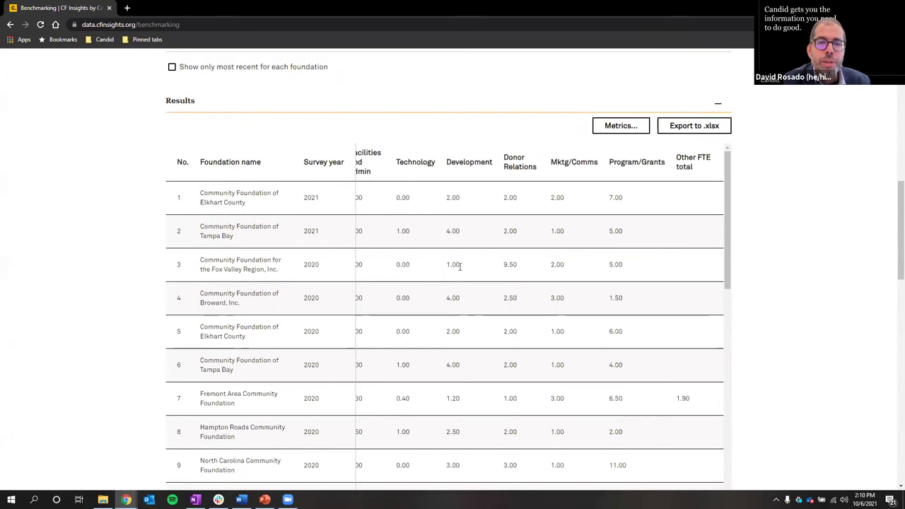
pyautogui.scroll(-2, 814, 366)
pyautogui.scroll(-6, 814, 365)
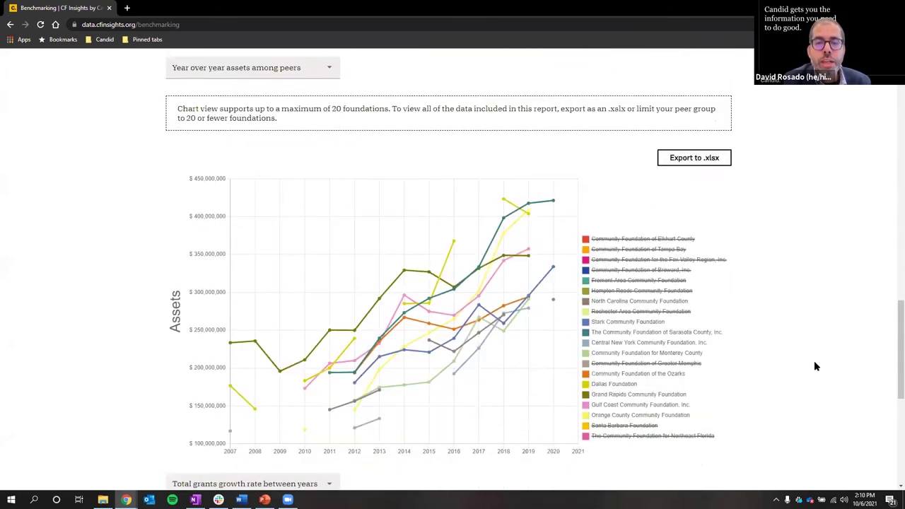
pyautogui.scroll(-5, 814, 360)
pyautogui.moveTo(577, 357)
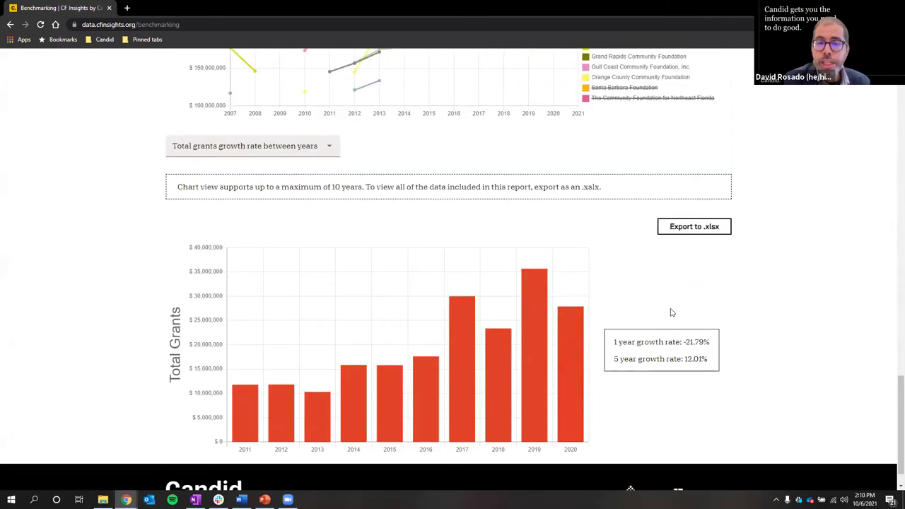
pyautogui.click(309, 147)
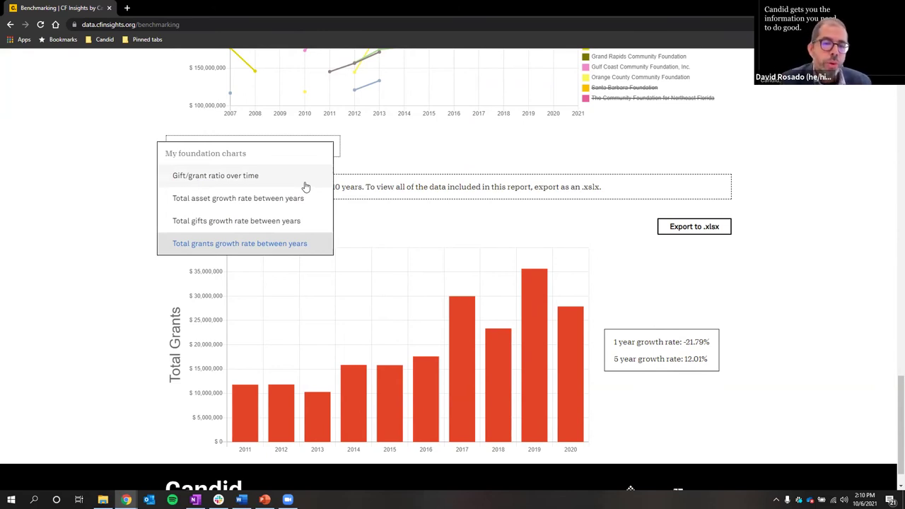
# - Browse the options offered for a new metric in the peer group results table, including operating endowment and technology, and cancel the metric changes
pyautogui.moveTo(891, 400); pyautogui.dragTo(891, 162)
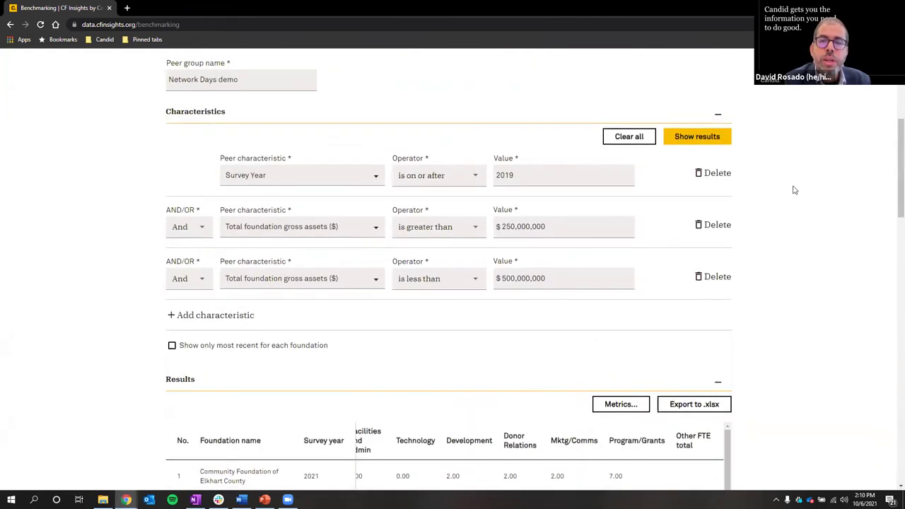
pyautogui.scroll(-3, 820, 269)
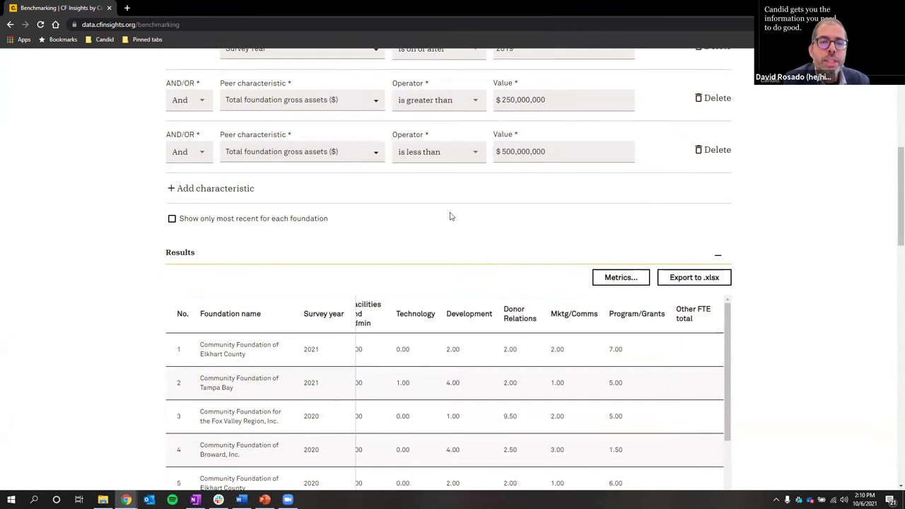
pyautogui.click(623, 277)
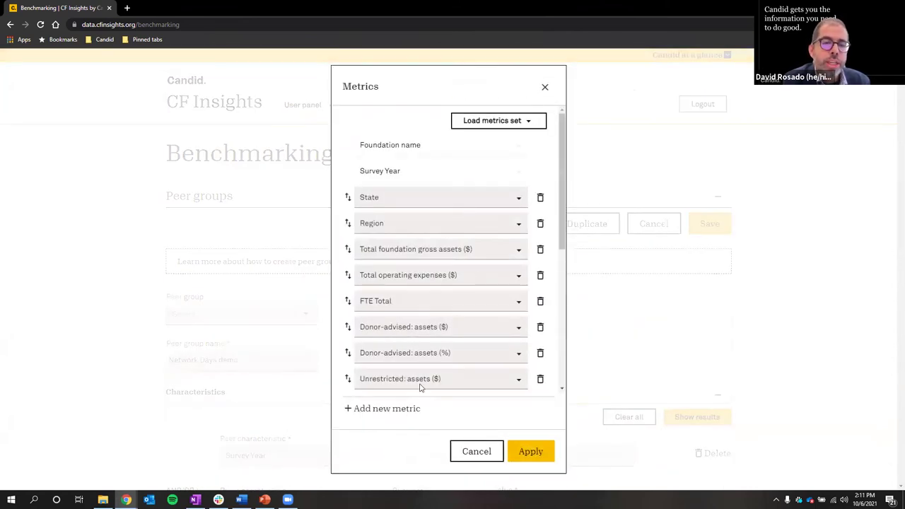
pyautogui.click(408, 409)
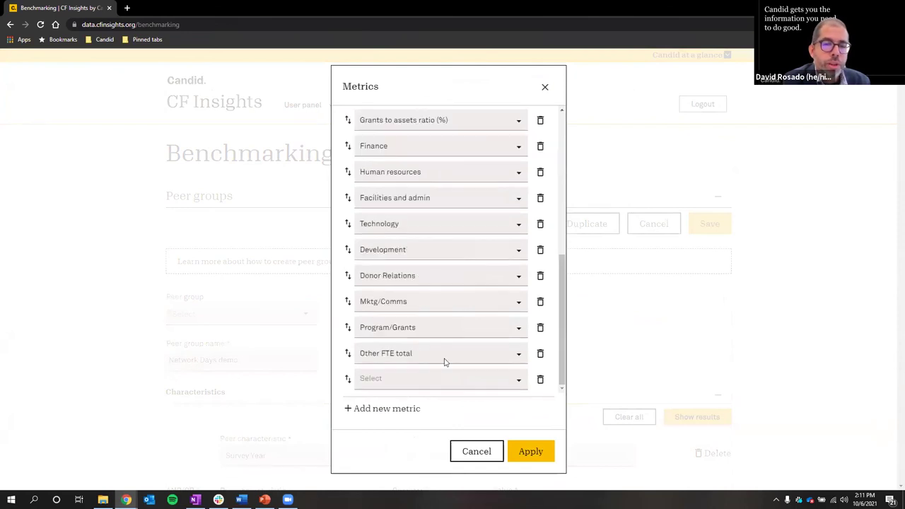
pyautogui.click(444, 380)
pyautogui.scroll(-2, 457, 305)
pyautogui.scroll(-3, 458, 305)
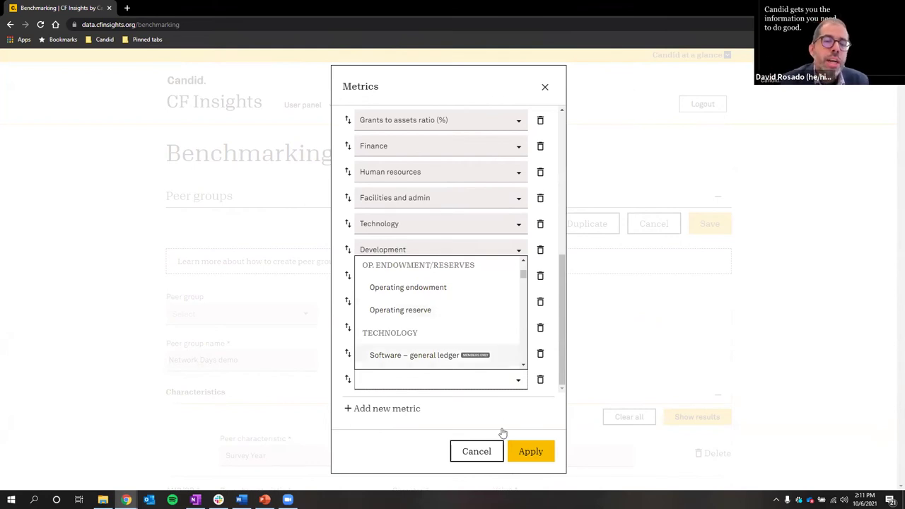
pyautogui.click(489, 456)
pyautogui.click(490, 456)
# - Review the Network Days demo peer group's characteristics and its results table, from the staffing metrics back to the State and Region columns
pyautogui.scroll(-2, 821, 386)
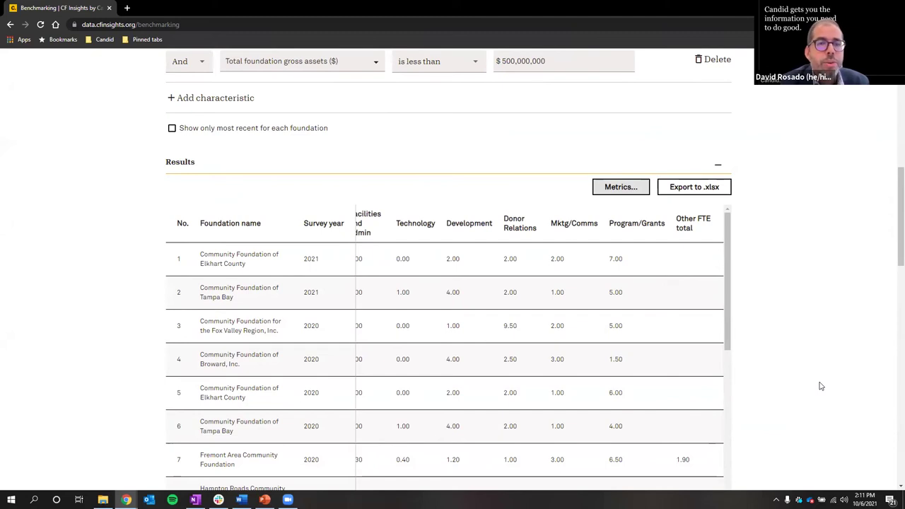
pyautogui.scroll(4, 820, 386)
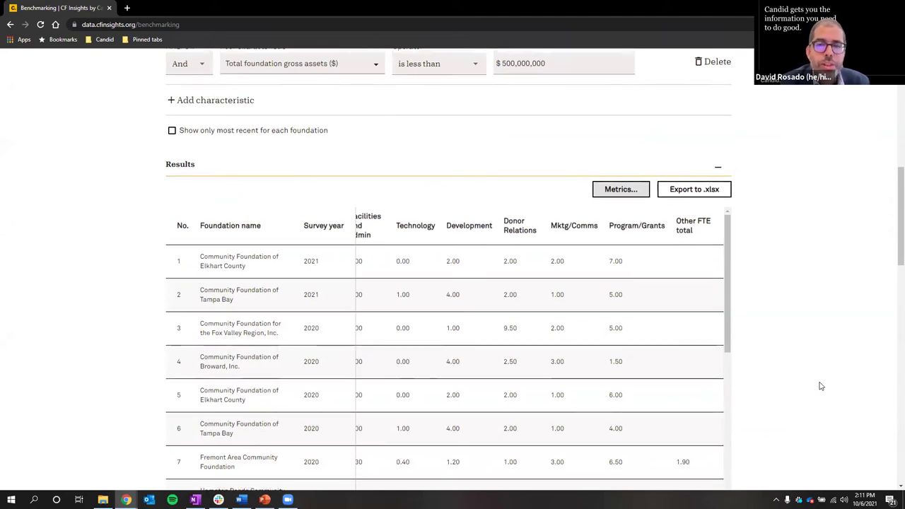
pyautogui.scroll(3, 820, 386)
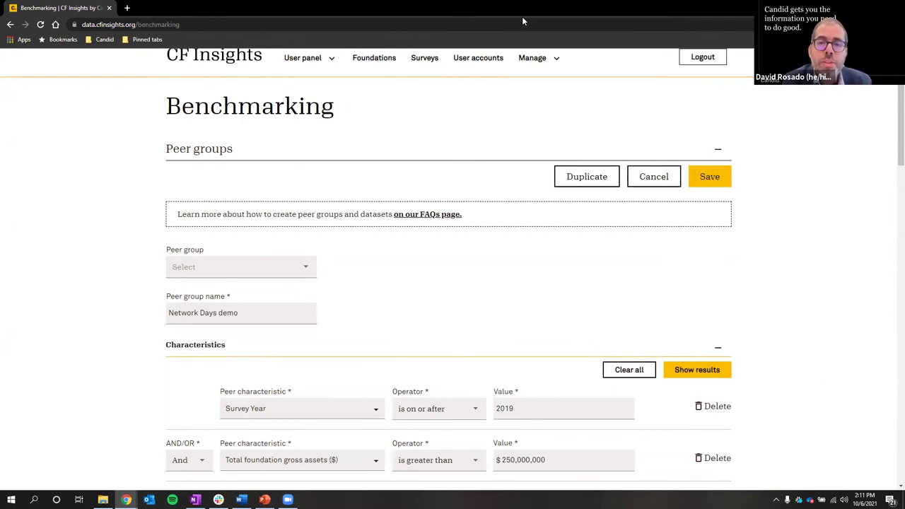
pyautogui.scroll(1, 534, 191)
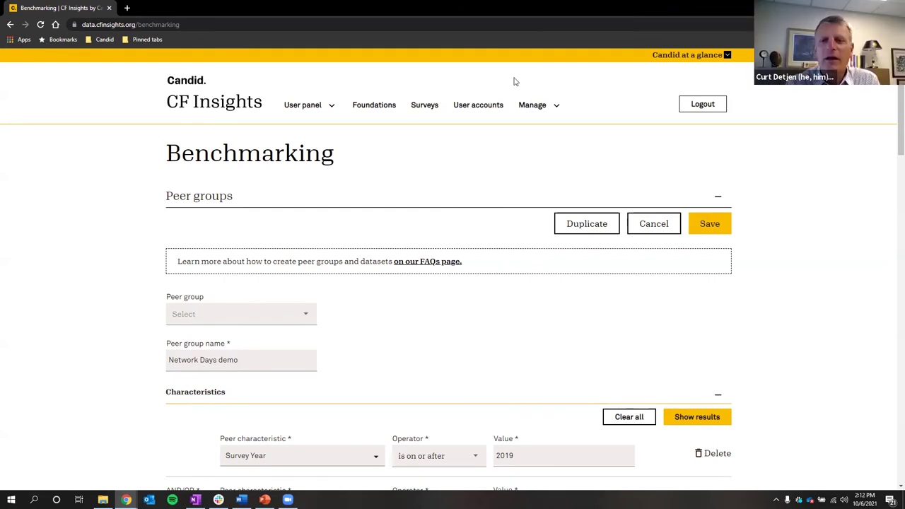
pyautogui.scroll(-1, 540, 232)
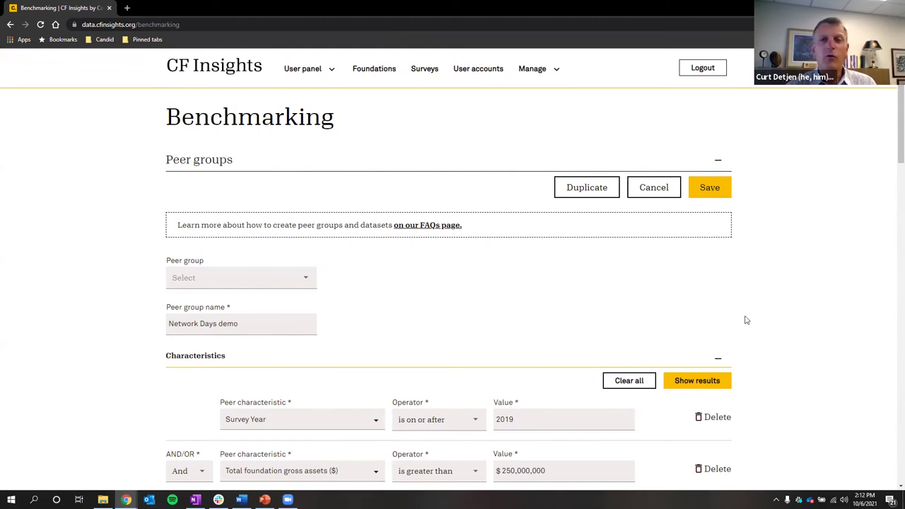
pyautogui.scroll(-1, 743, 320)
pyautogui.scroll(-5, 768, 323)
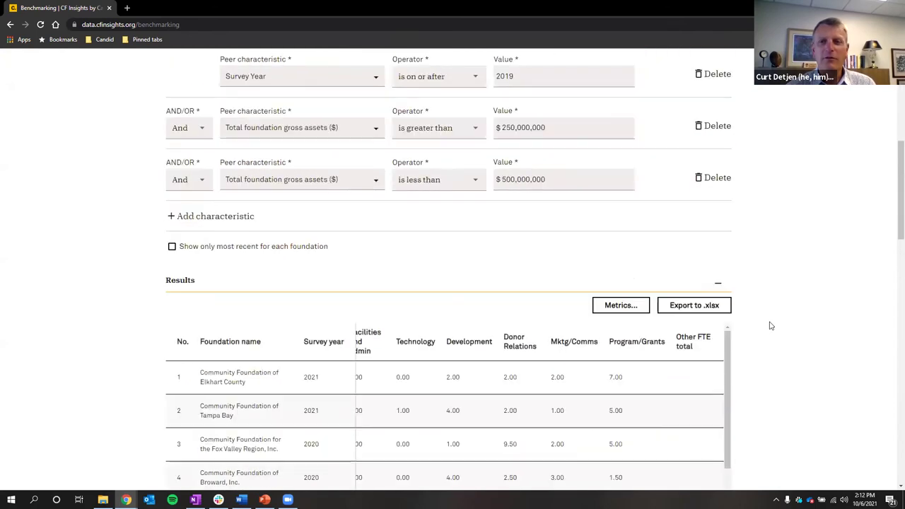
pyautogui.hscroll(-10, 693, 348)
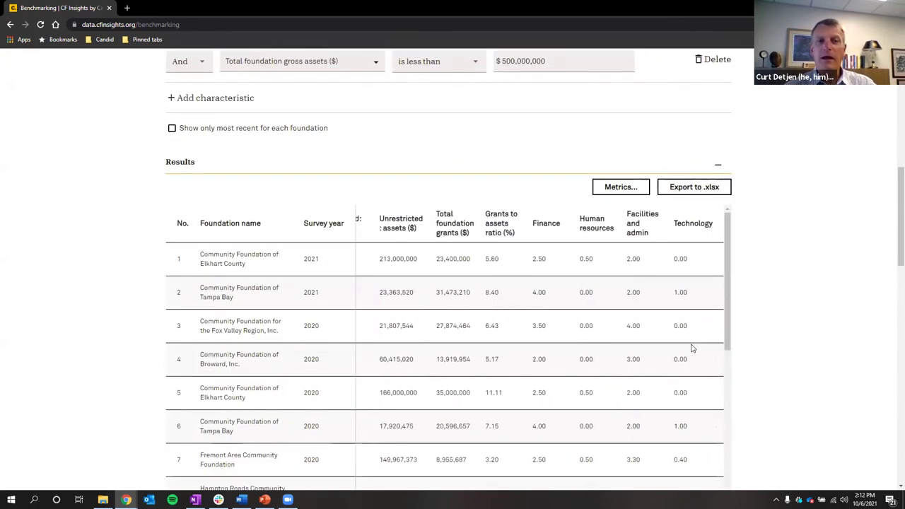
pyautogui.scroll(-2, 820, 323)
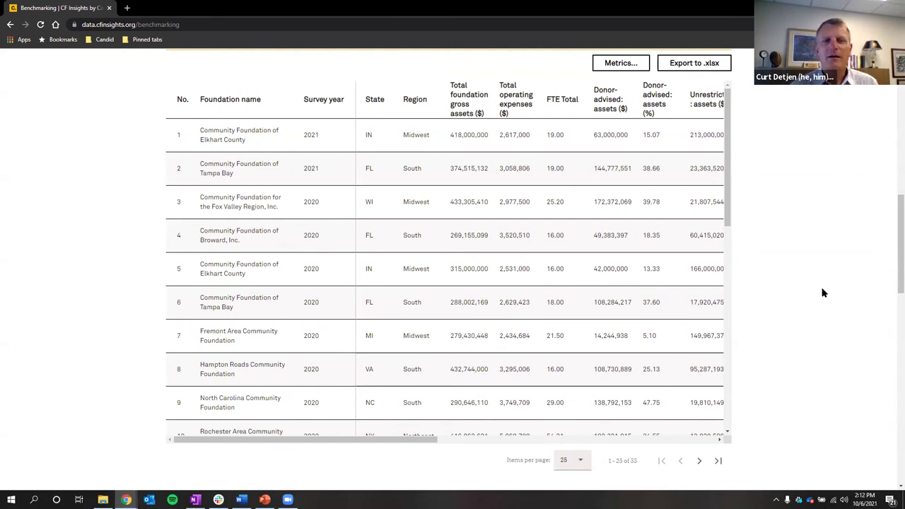
pyautogui.scroll(-1, 822, 293)
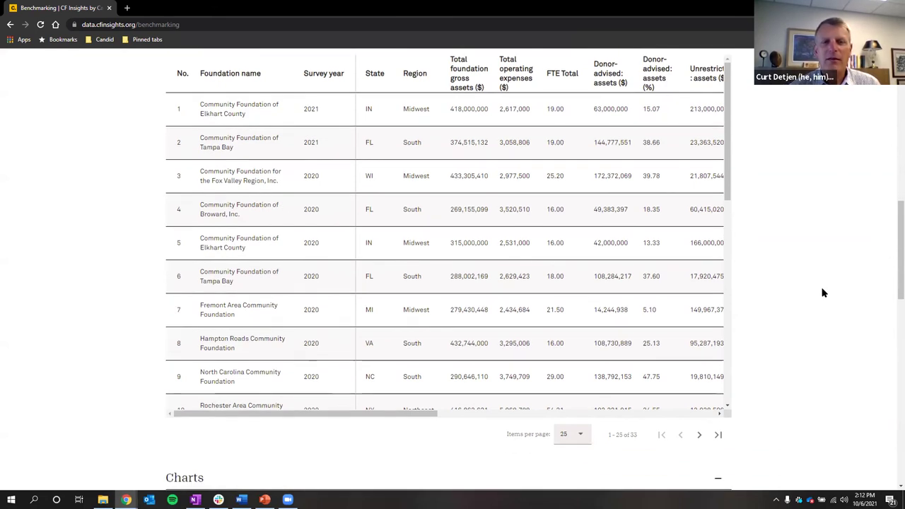
pyautogui.scroll(1, 822, 293)
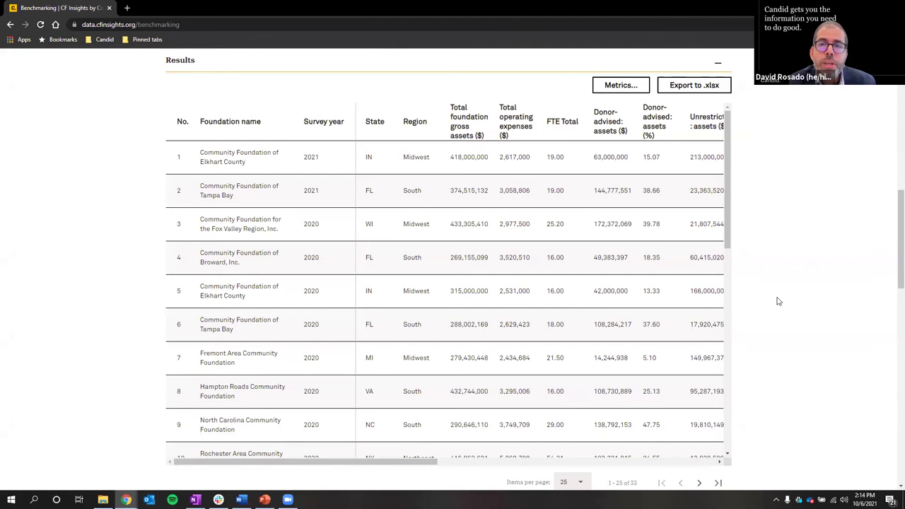
pyautogui.scroll(3, 778, 301)
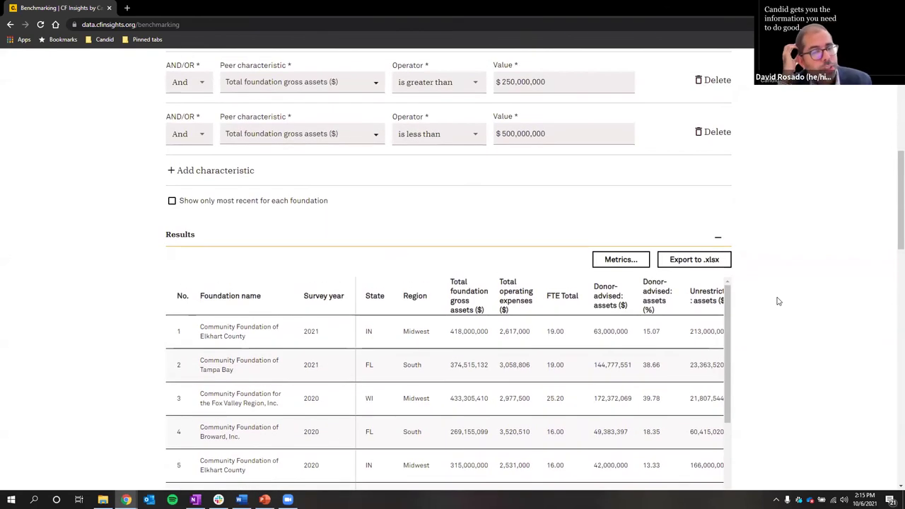